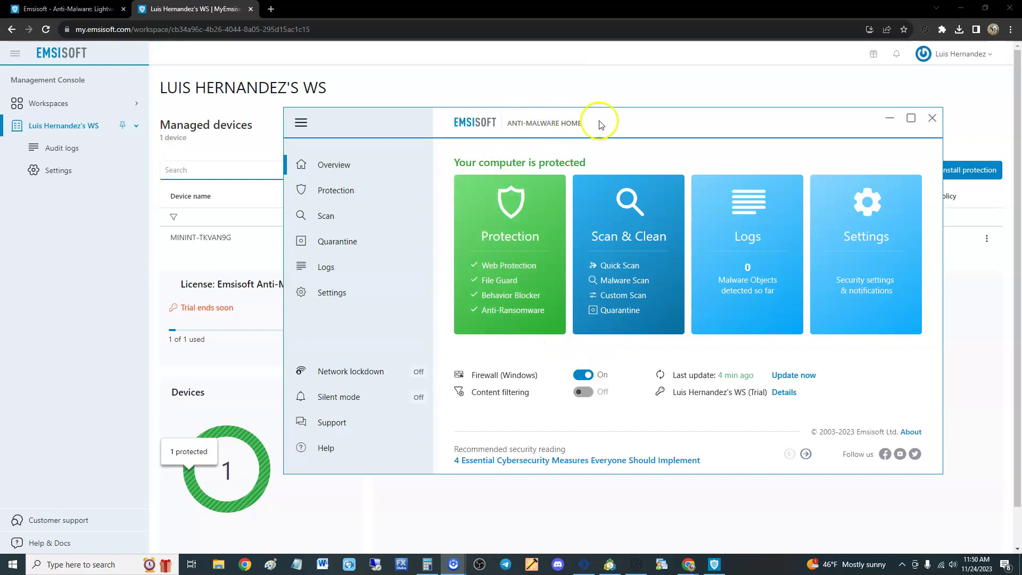
- Move the Emsisoft Anti-Malware Home window left and slightly down over the workspace page
left_click_drag(600, 123, 567, 123)
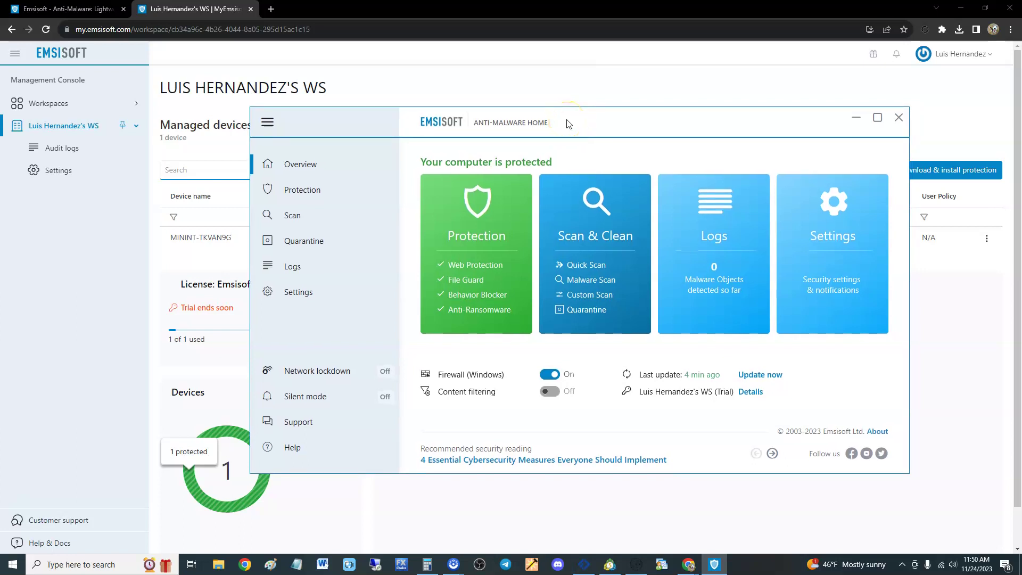
left_click_drag(566, 125, 546, 144)
- View the Anti-Malware Home product page via Protection, then return to the MyEmsisoft devices tab with the app open
left_click(98, 10)
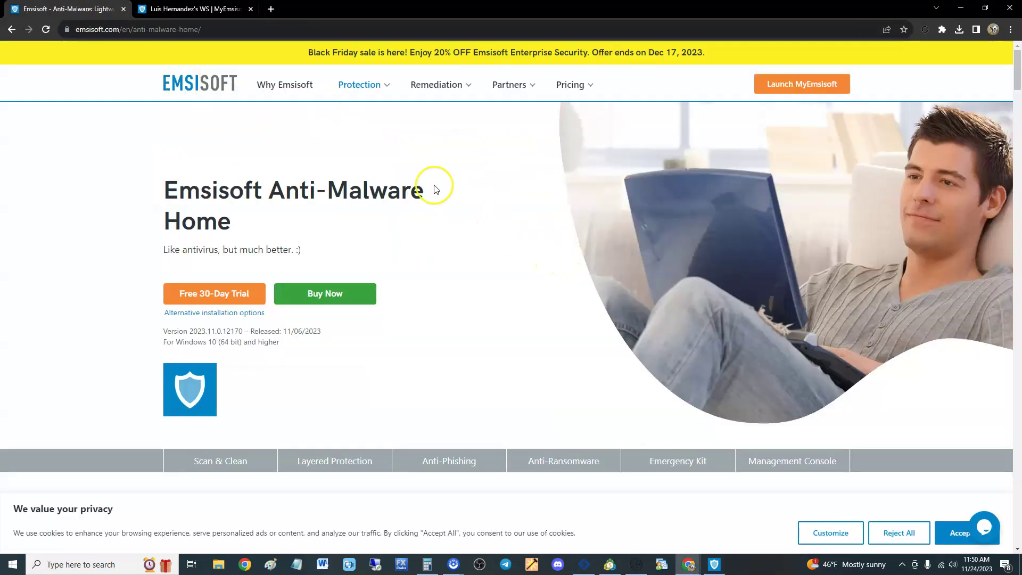
mouse_move(371, 93)
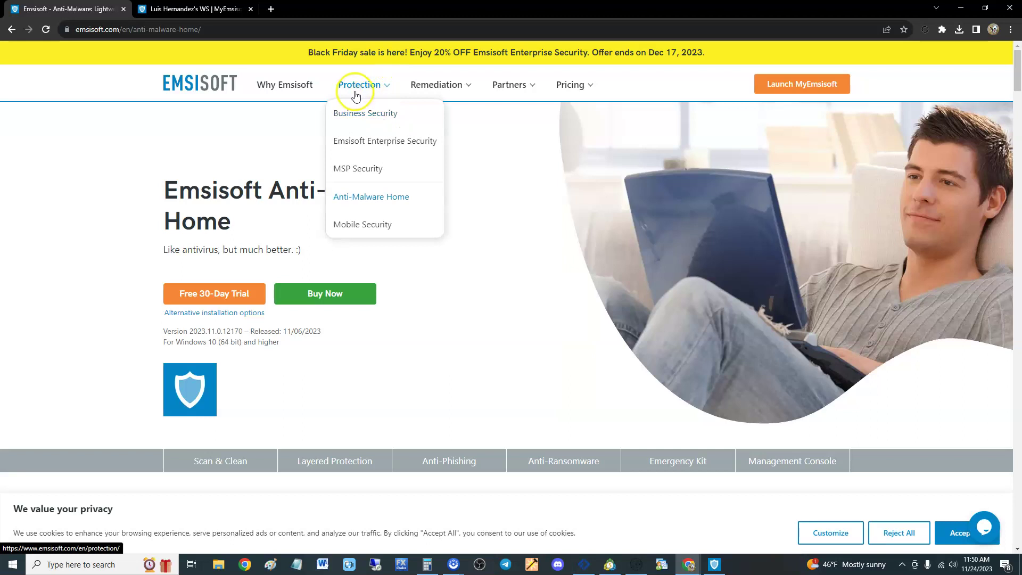
left_click(374, 199)
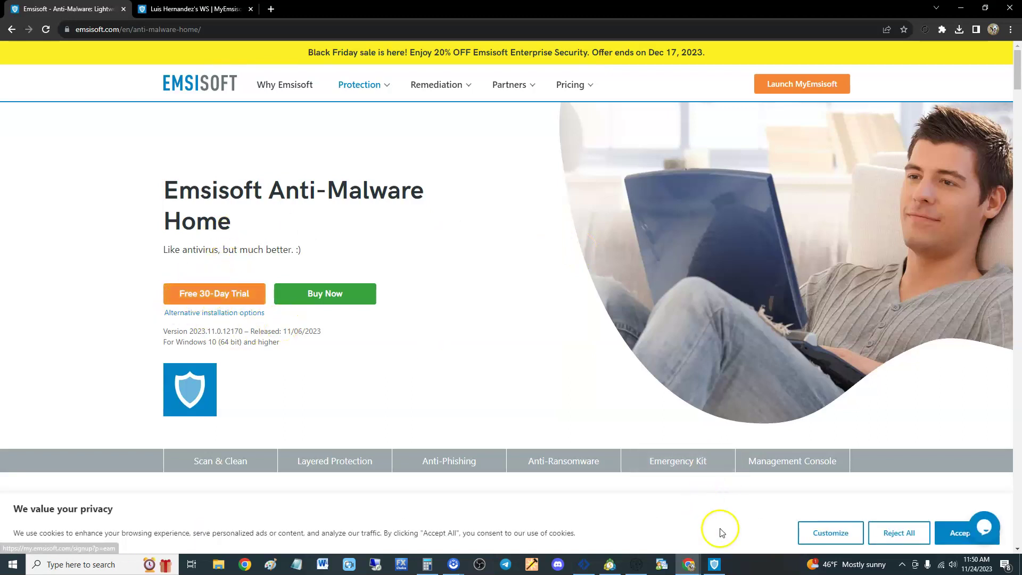
left_click(713, 564)
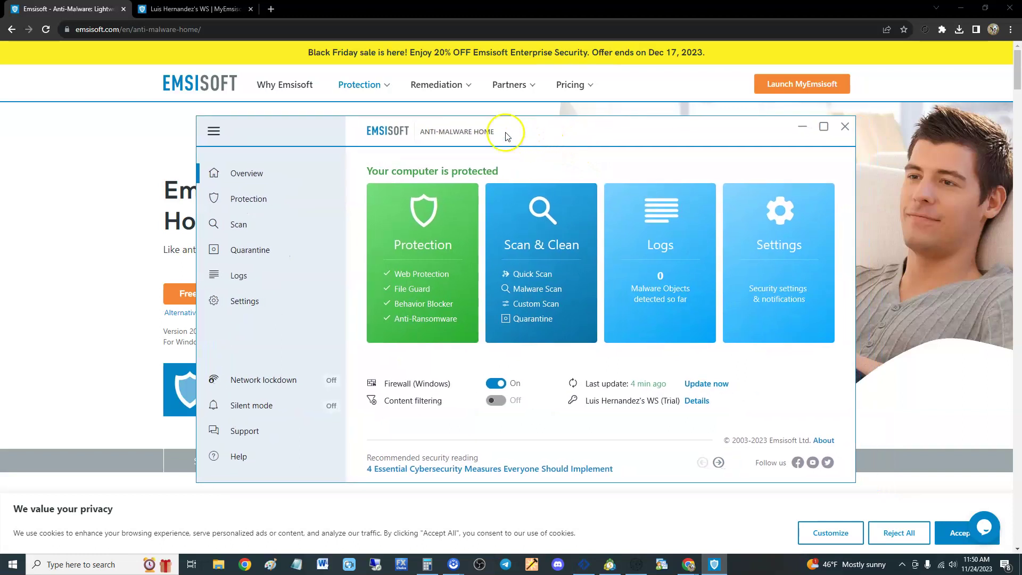
left_click(192, 9)
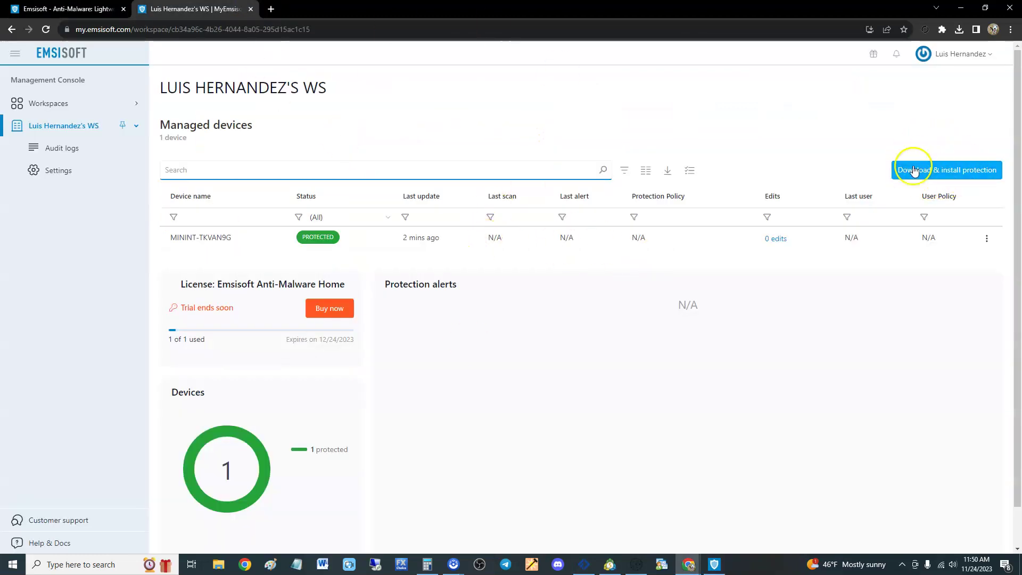
- Bring the Anti-Malware Home window back up and reposition it over the workspace console
left_click(715, 564)
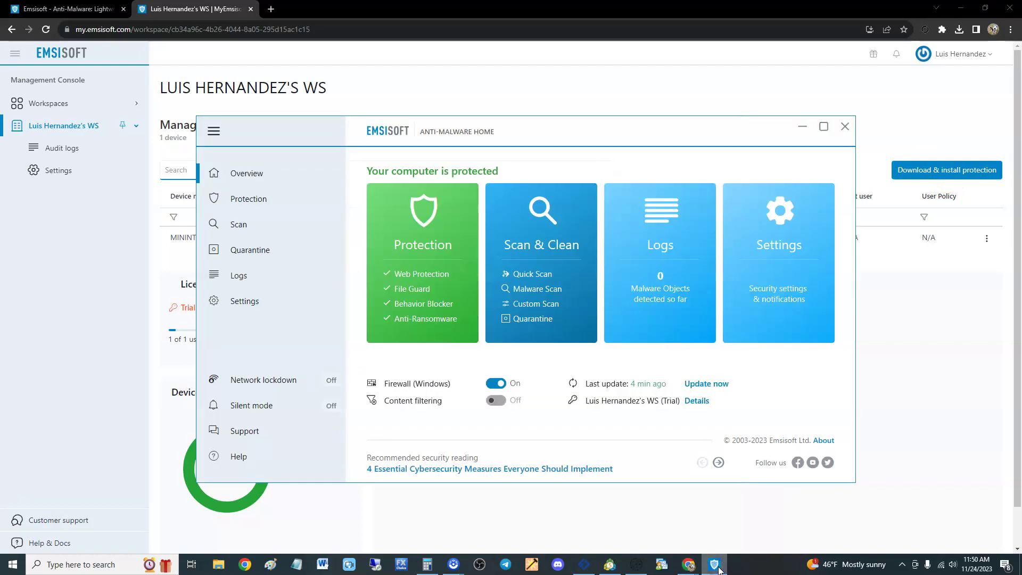
left_click_drag(548, 123, 525, 124)
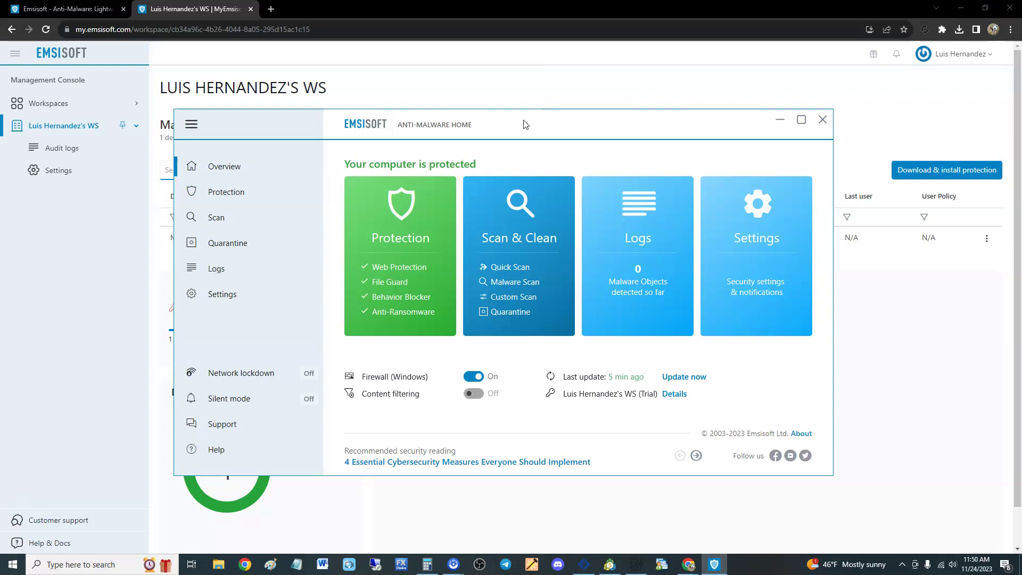
left_click_drag(525, 124, 530, 124)
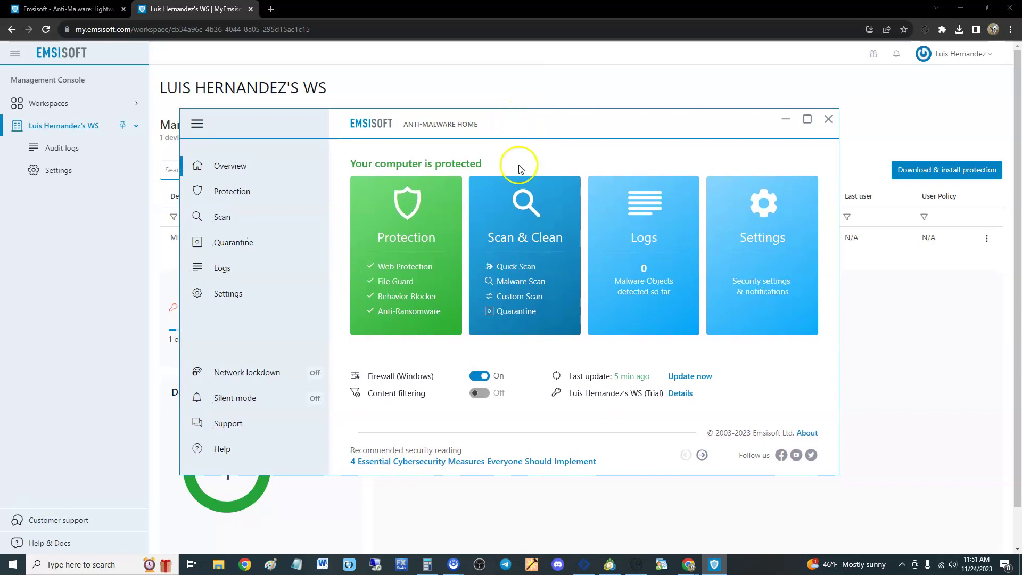
- Dismiss the information message and open the workspace license plans, scrolling to the plan cards
left_click(947, 341)
left_click(622, 257)
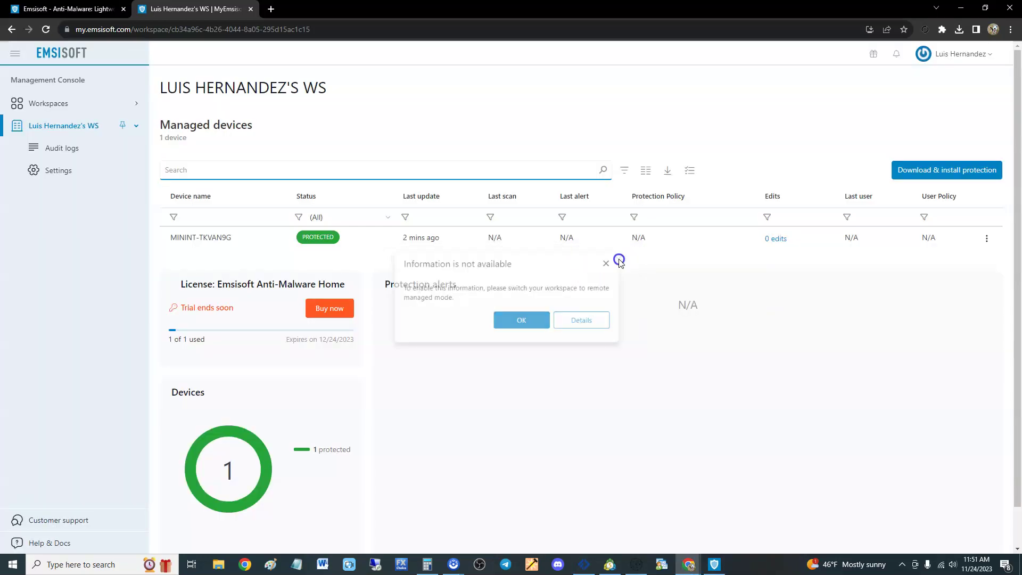
scroll(337, 324, "down", 1)
scroll(337, 324, "up", 1)
left_click(335, 317)
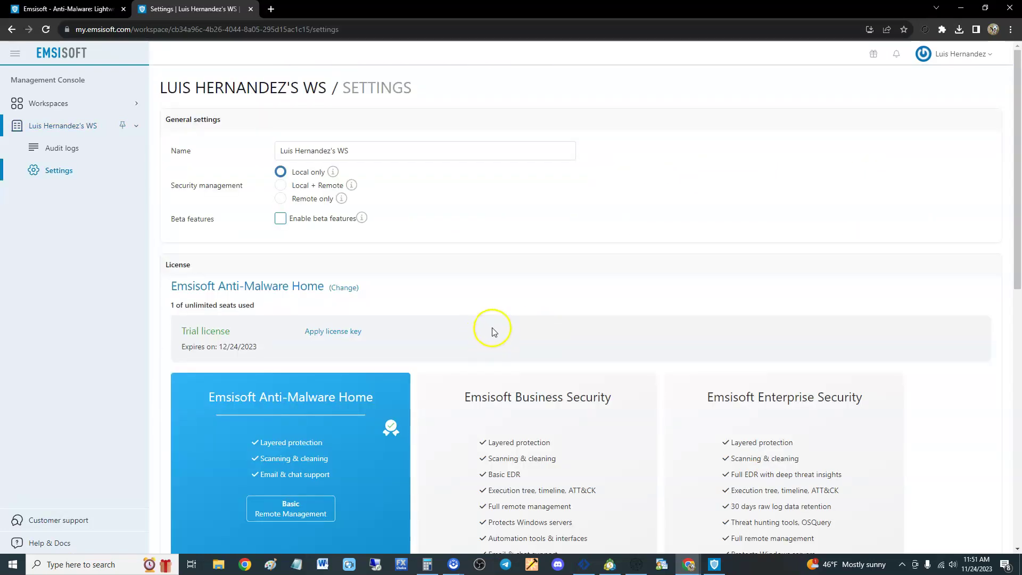
scroll(469, 306, "down", 4)
scroll(469, 310, "down", 1)
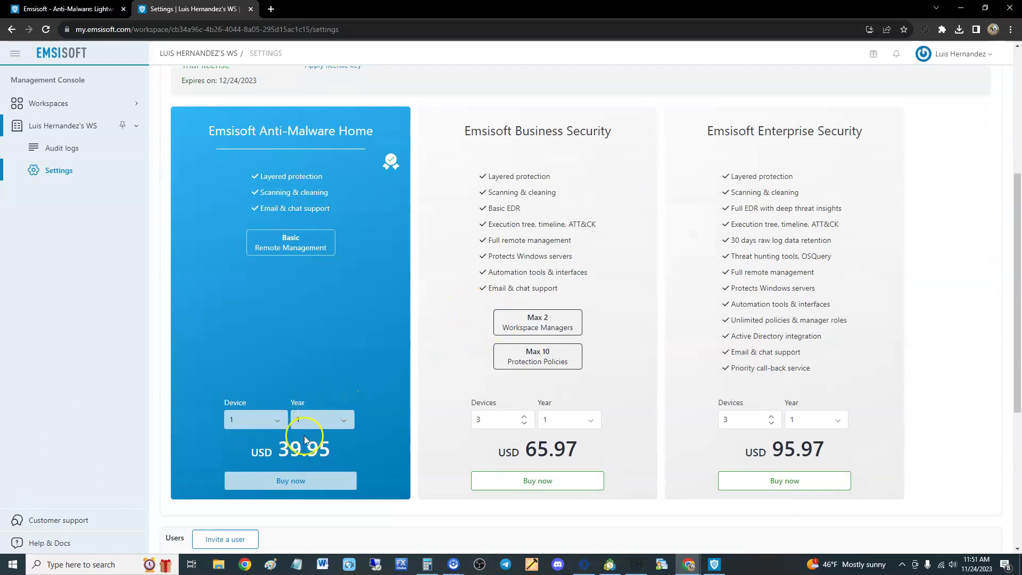
- Highlight the USD 39.95 Anti-Malware Home price and the Layered protection and Email & chat support features
left_click_drag(280, 452, 325, 449)
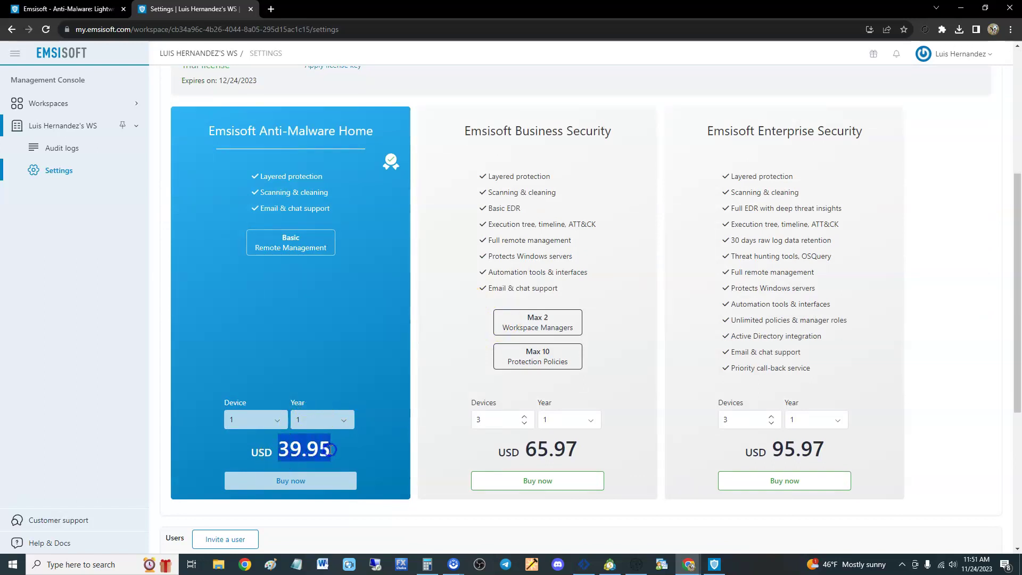
left_click(298, 450)
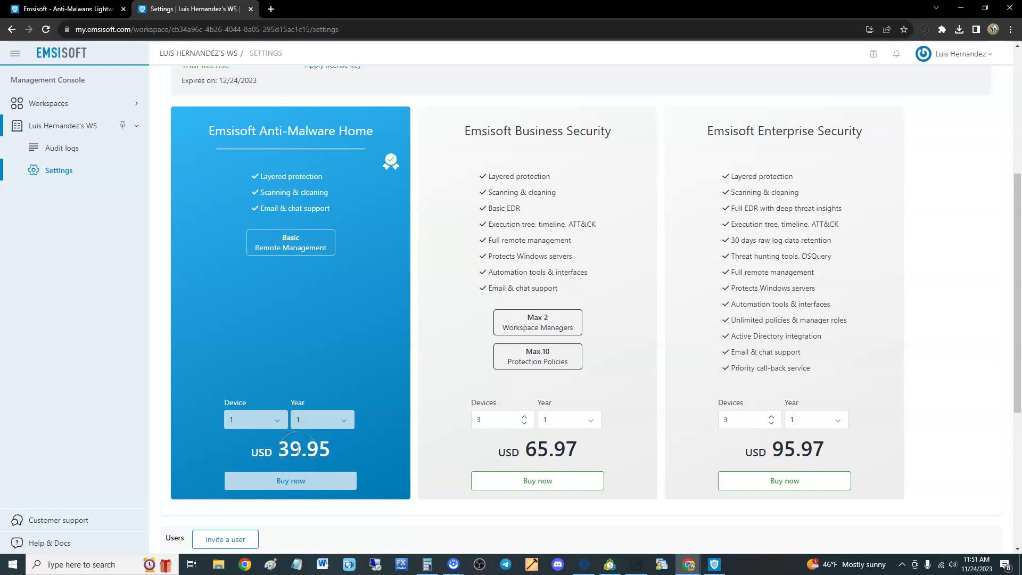
left_click_drag(265, 176, 311, 174)
left_click(289, 190)
left_click_drag(258, 208, 320, 208)
left_click(316, 208)
- Reopen the app, visit Protection, and return to the Overview dashboard with the window repositioned
left_click(705, 551)
left_click_drag(499, 137, 494, 108)
left_click(404, 253)
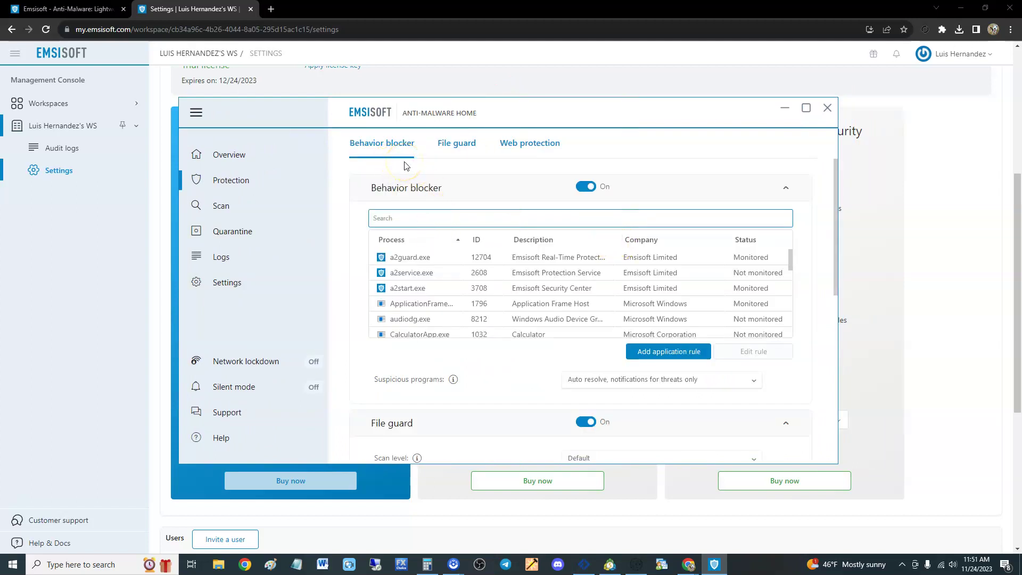
left_click(235, 162)
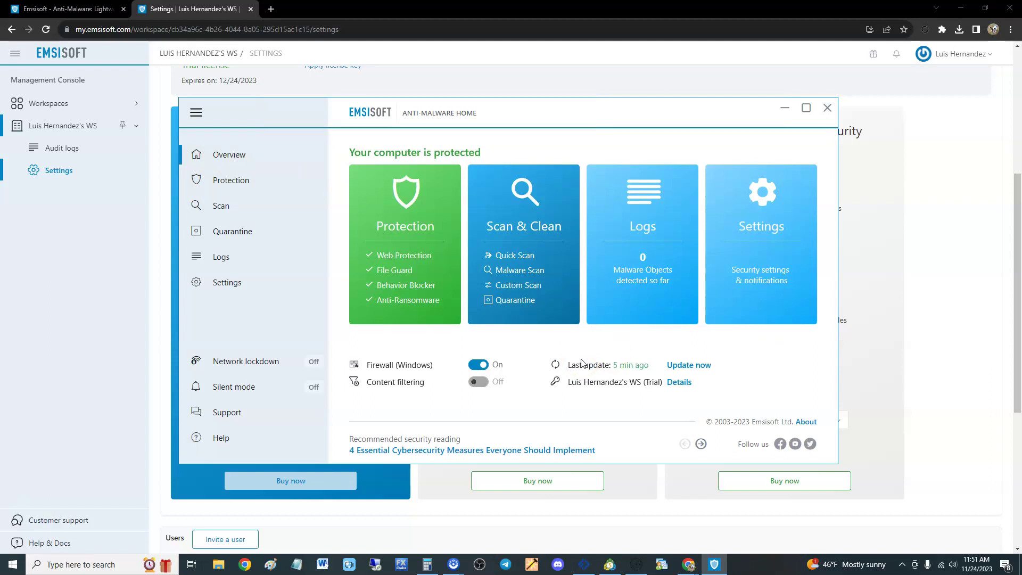
mouse_move(548, 109)
left_mouse_down()
mouse_move(575, 130)
mouse_move(563, 113)
left_mouse_up()
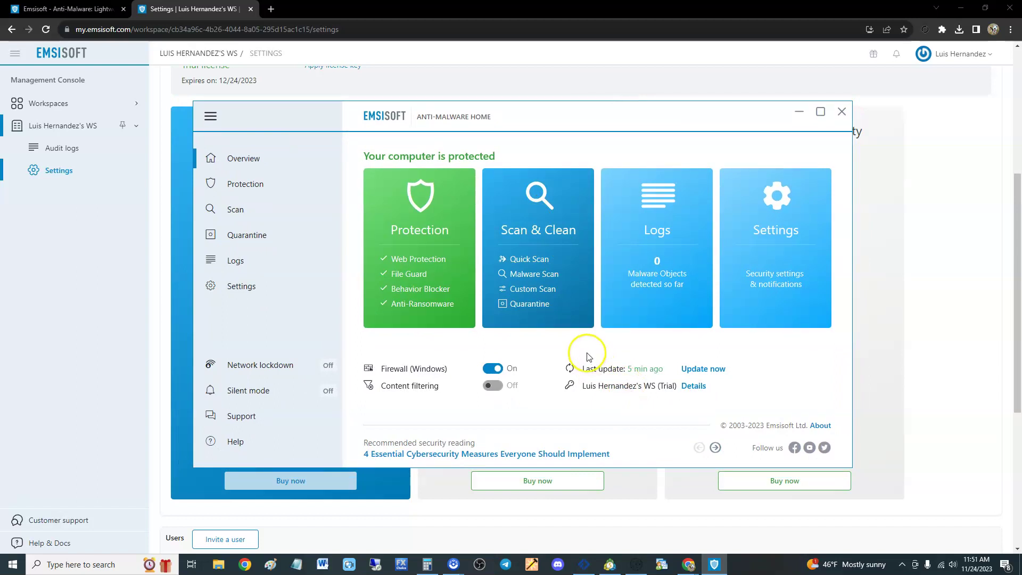
- In Protection, inspect the Behavior blocker rule for svchost.exe (ID 1860) and cancel without changes
left_click(418, 207)
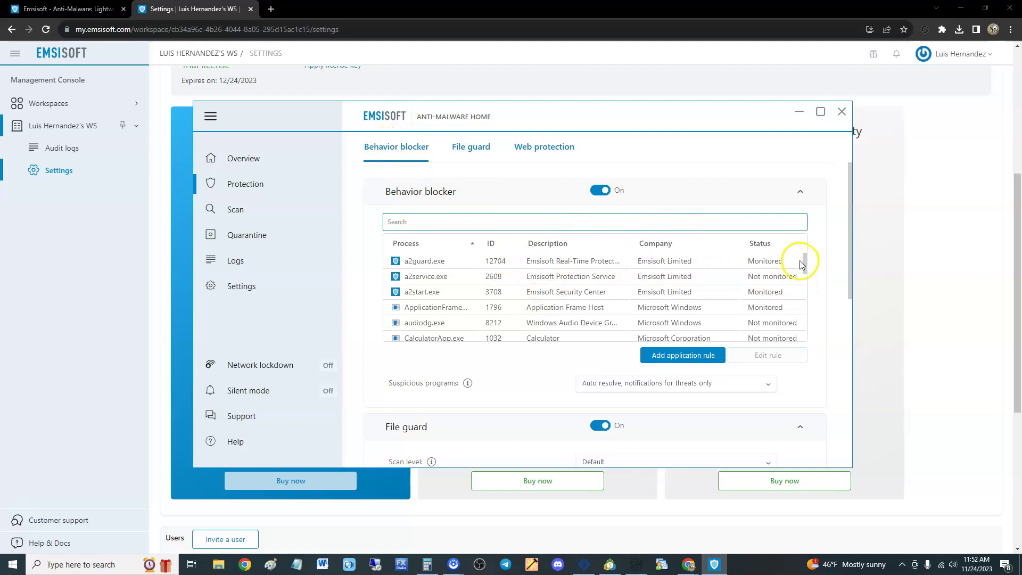
left_click_drag(806, 262, 812, 339)
scroll(781, 301, "up", 2)
left_click(764, 294)
right_click(762, 298)
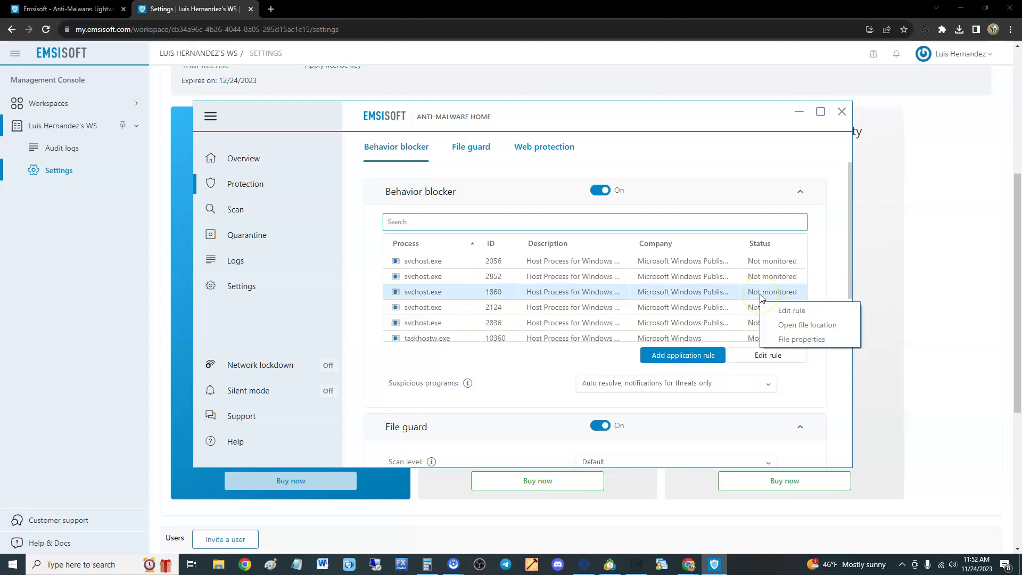
left_click(785, 311)
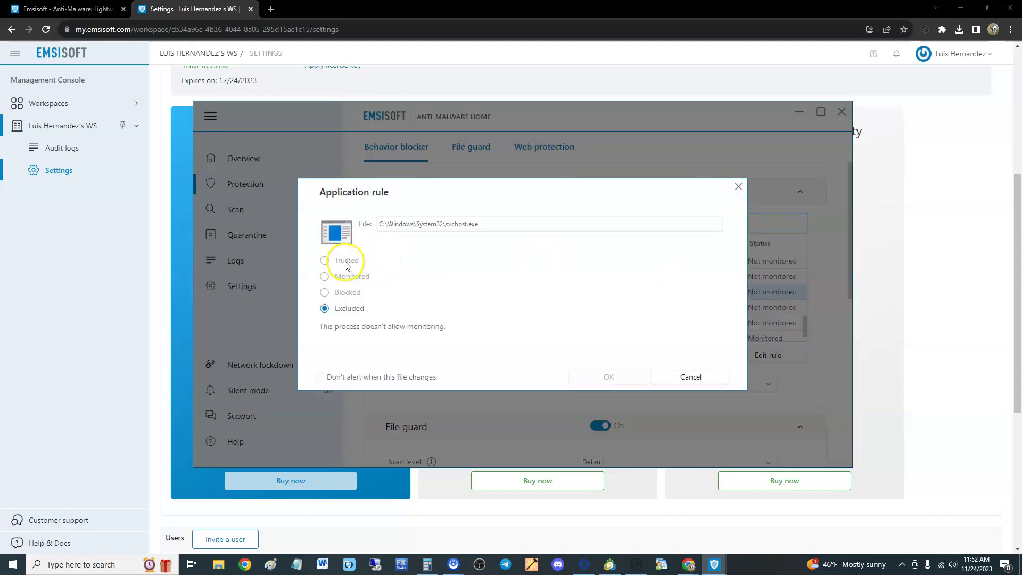
left_click(689, 378)
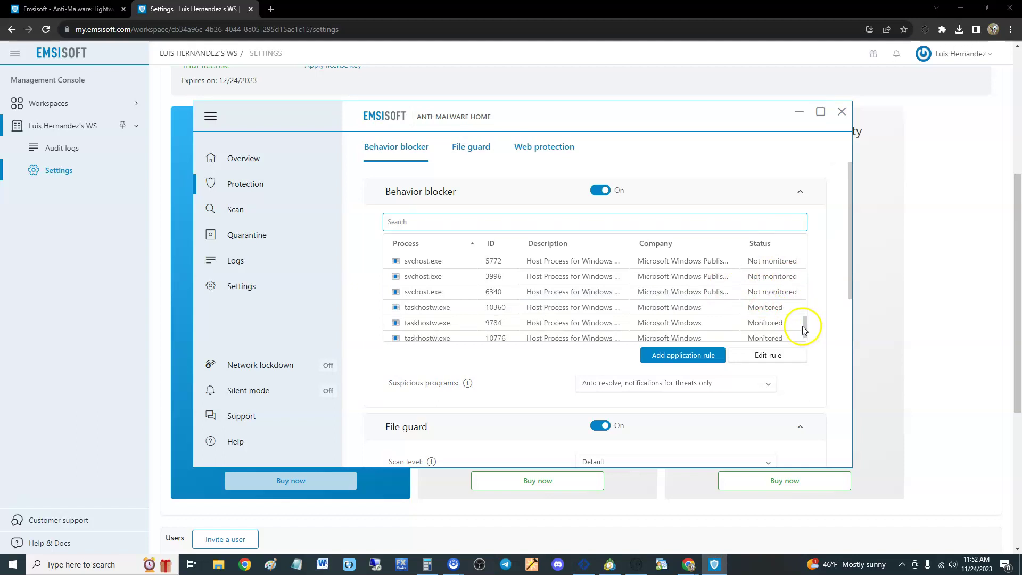
left_click_drag(804, 325, 452, 165)
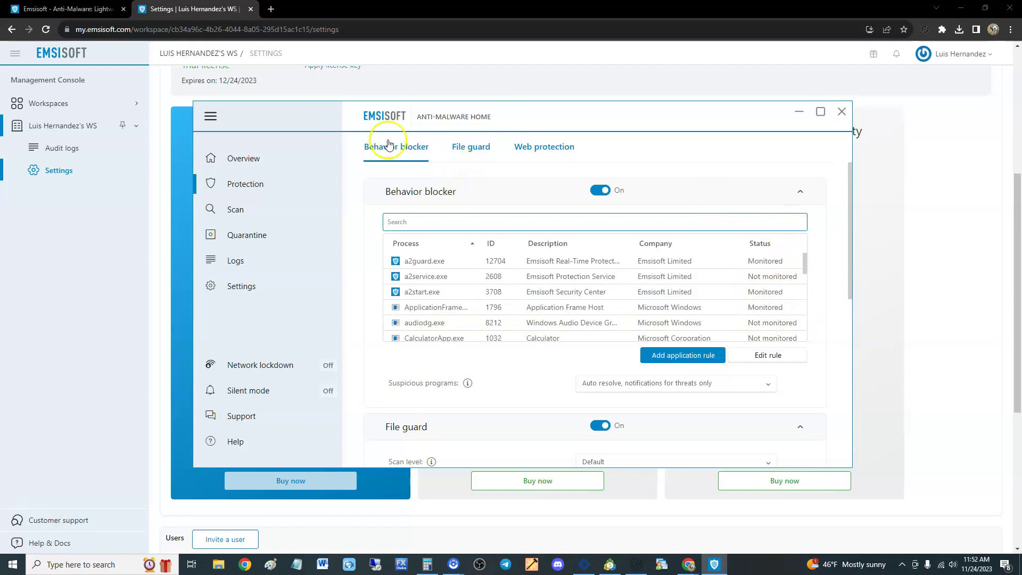
- Set the File guard scan level to Paranoid, leaving malware detection handling unchanged
left_click(479, 154)
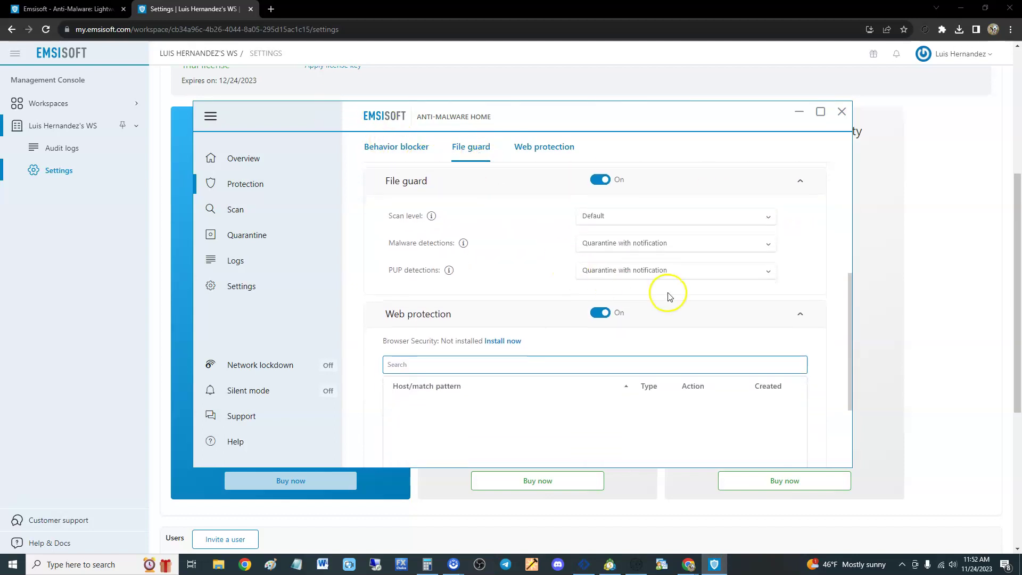
left_click(594, 220)
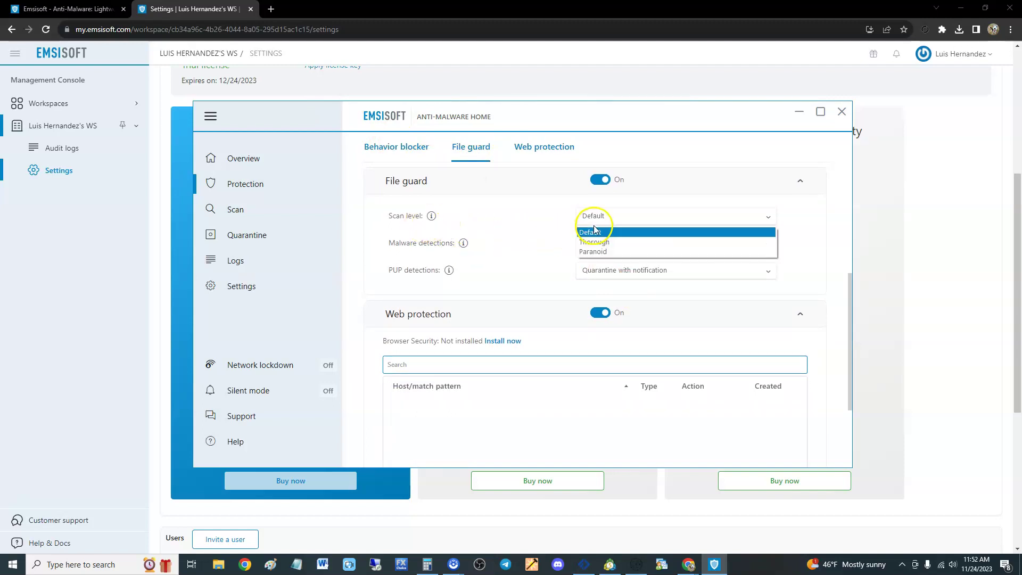
left_click(610, 252)
left_click(622, 227)
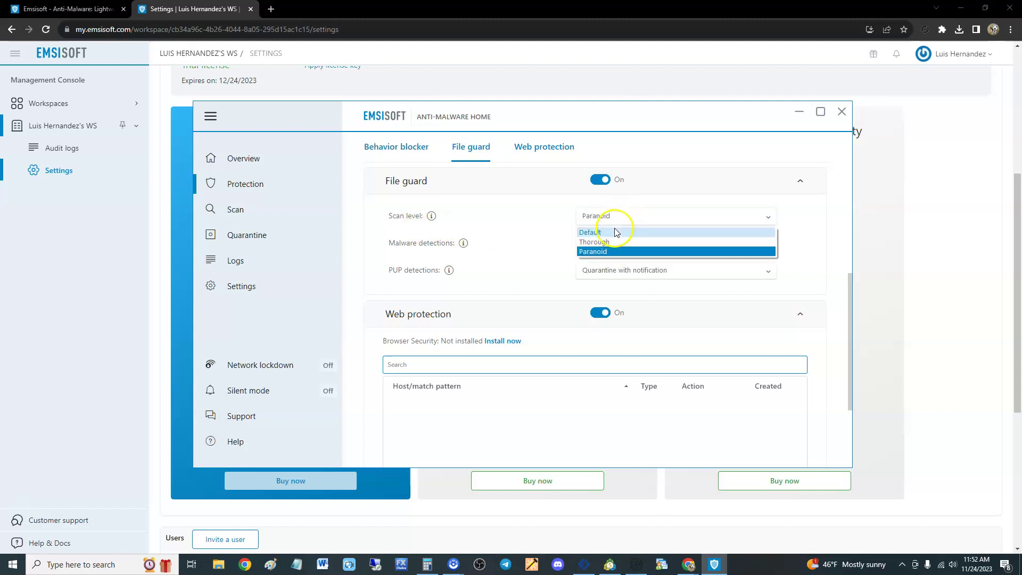
left_click(618, 232)
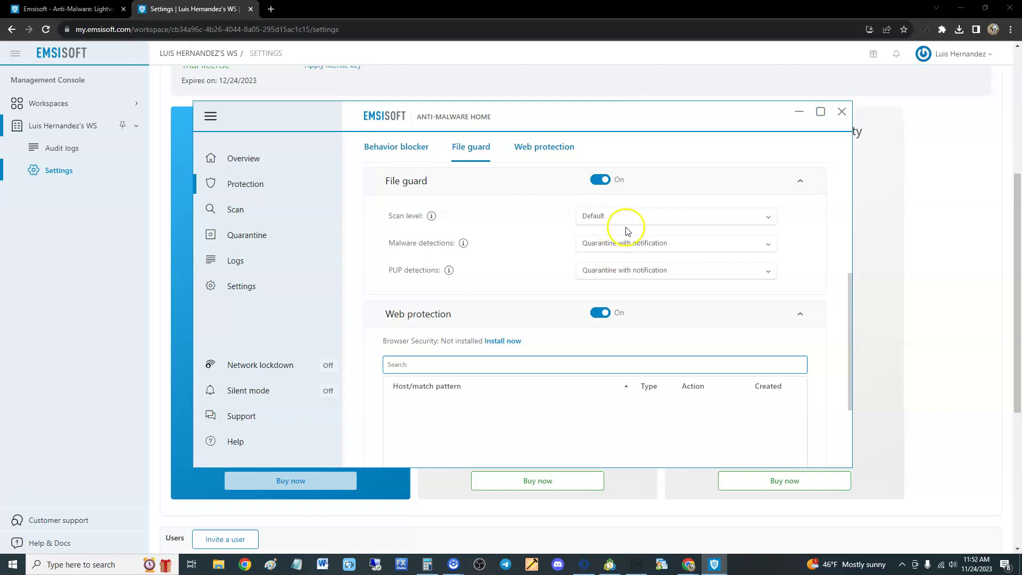
left_click(684, 217)
left_click(617, 254)
left_click(623, 244)
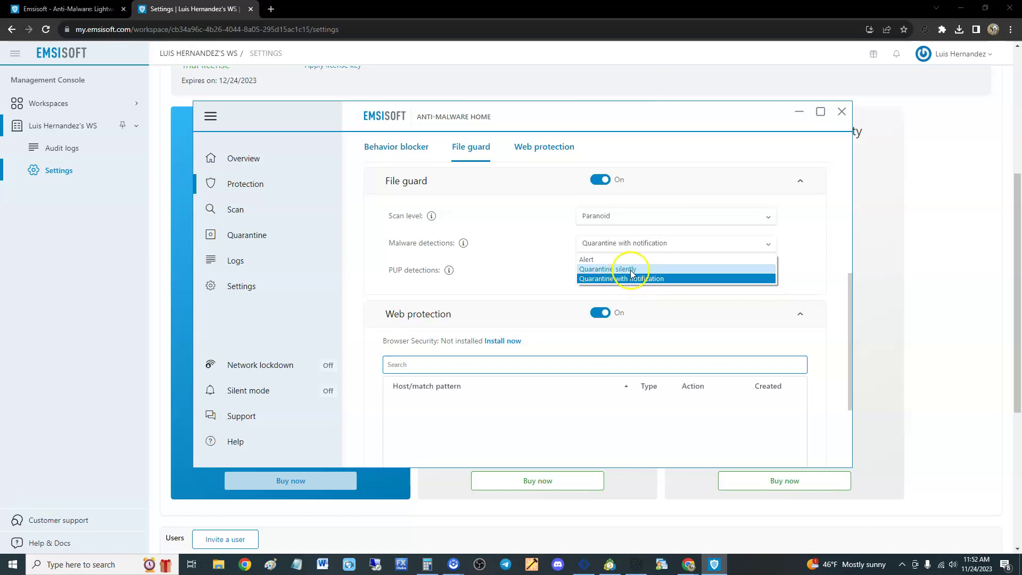
left_click(531, 250)
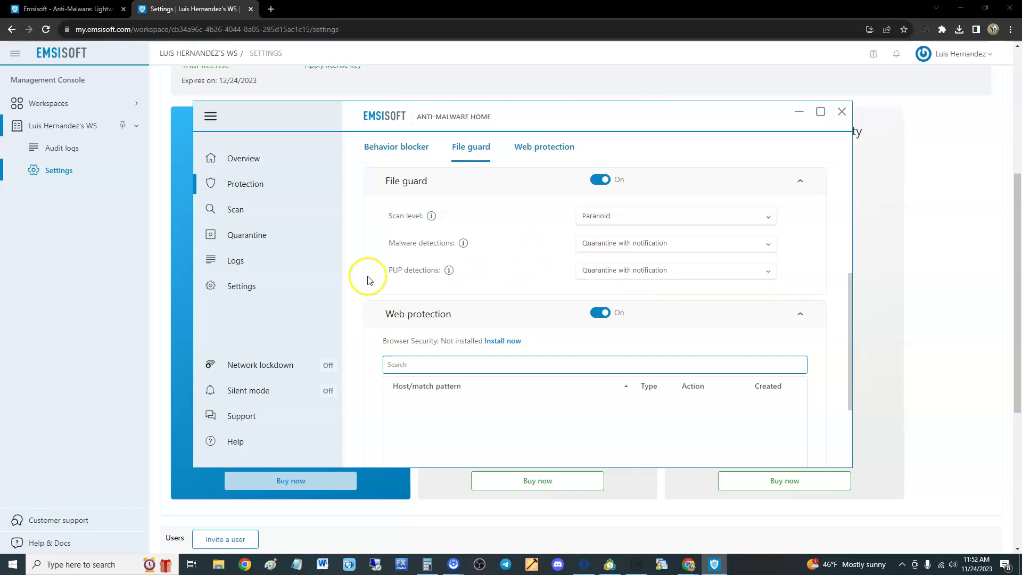
mouse_move(449, 272)
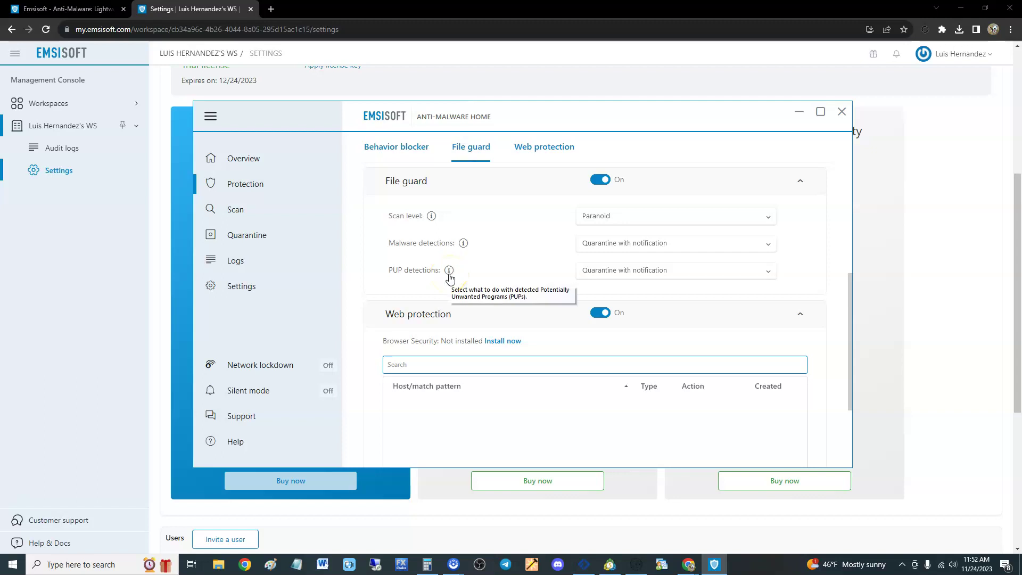
- Keep PUP detections on quarantine with notification, glance at Web protection, and return to Overview
left_click(660, 271)
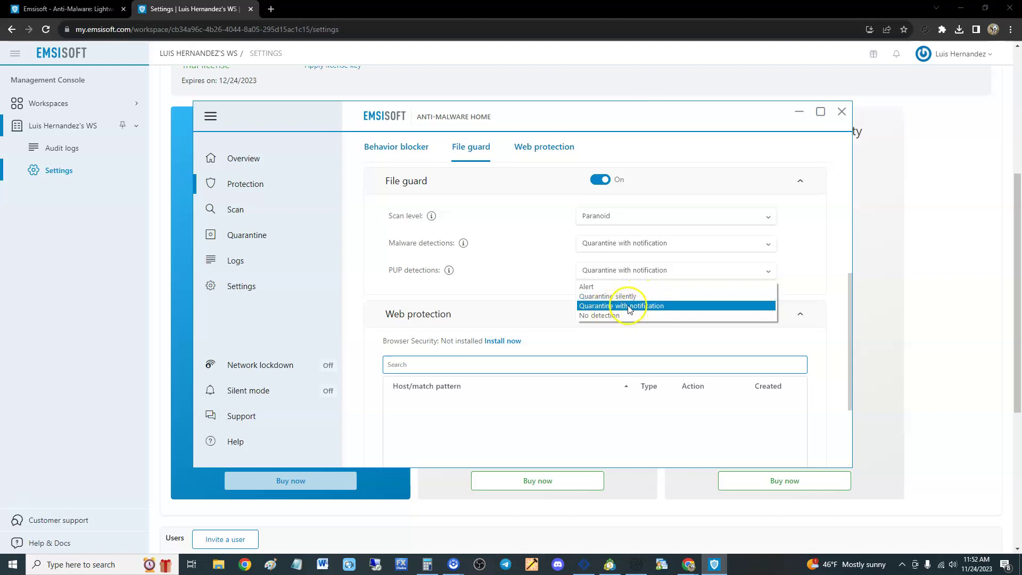
left_click(629, 306)
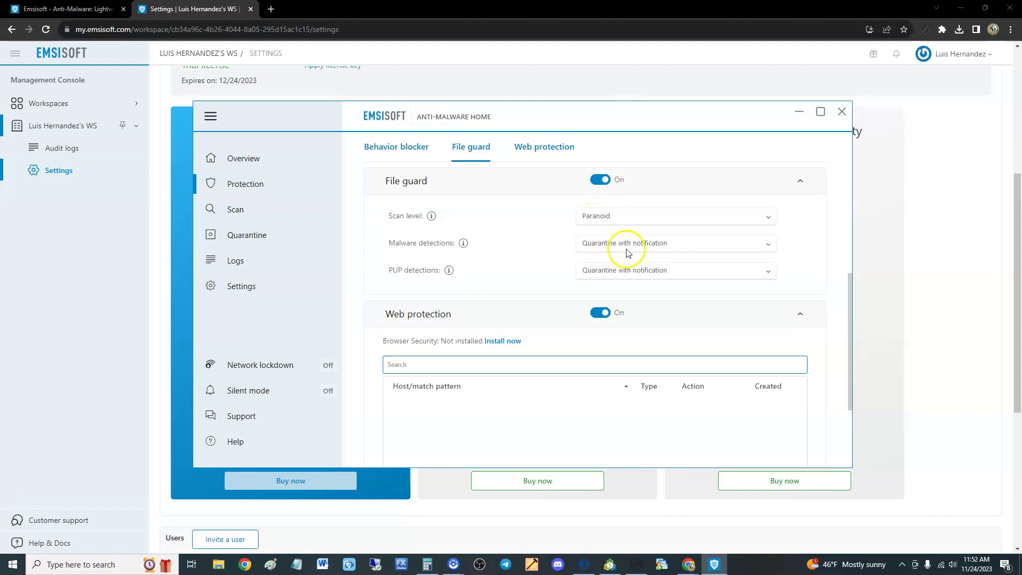
scroll(650, 234, "down", 2)
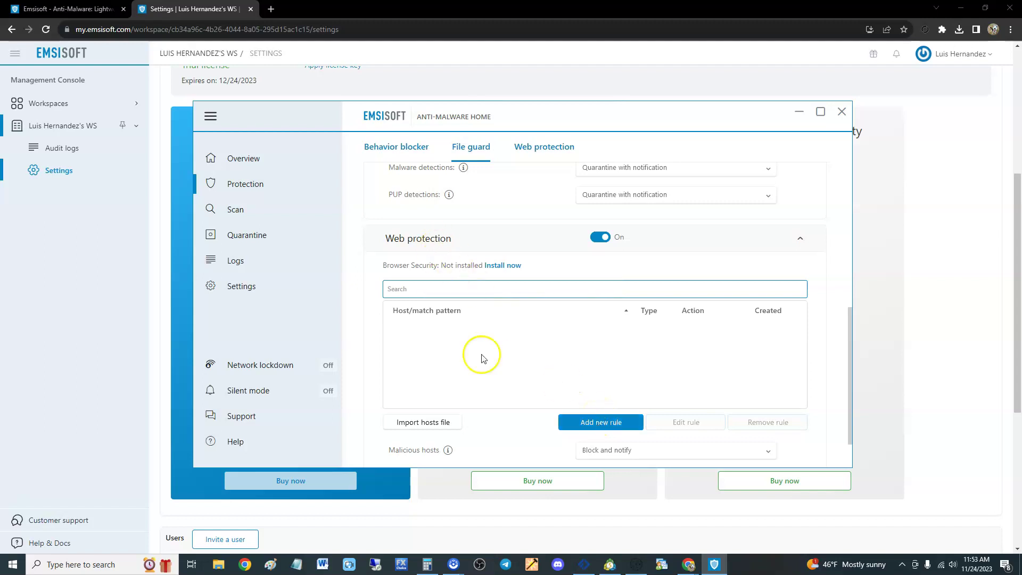
left_click(598, 422)
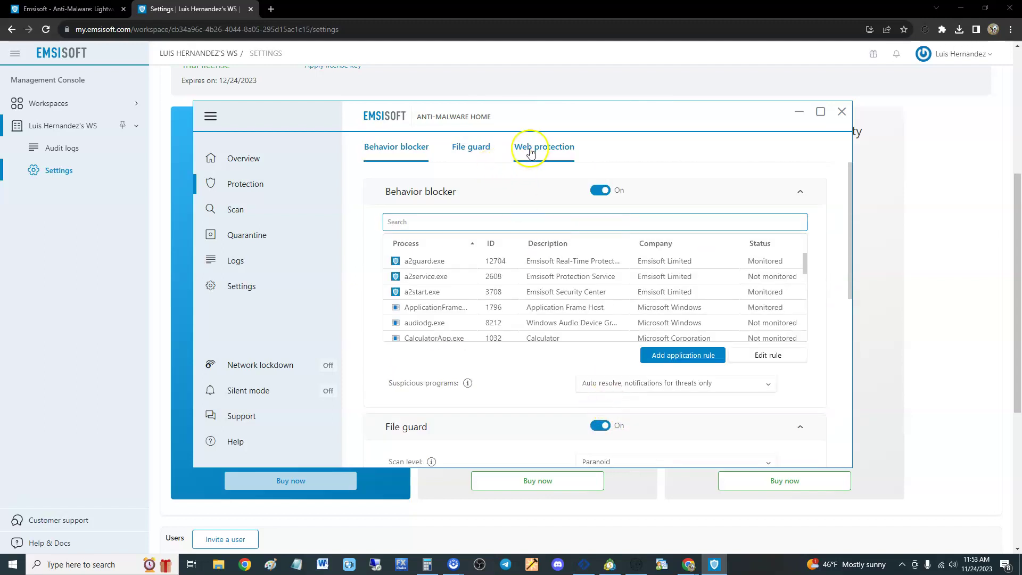
left_click(532, 147)
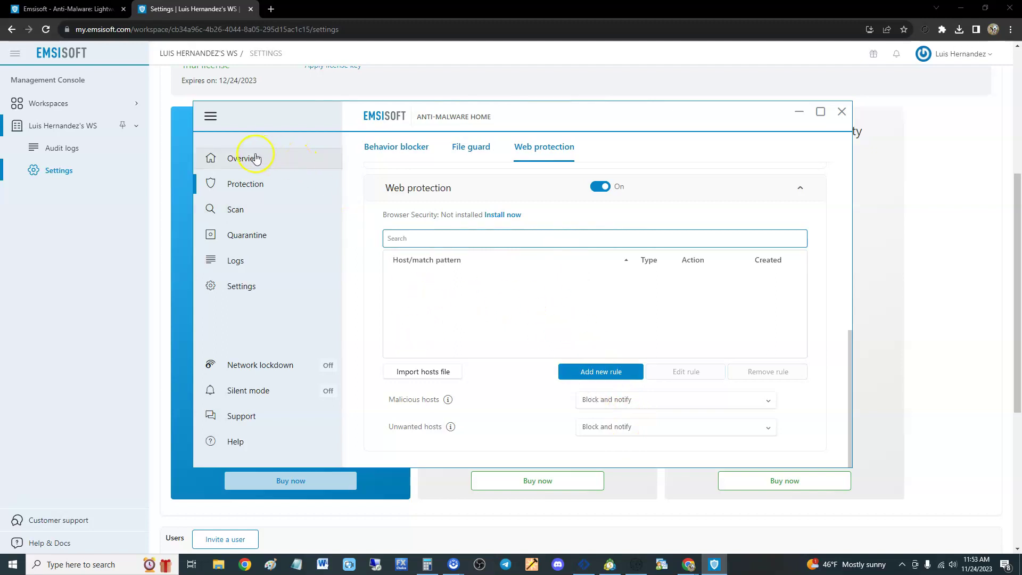
left_click(274, 158)
- Start a Malware Scan from Scan & Clean and check its progress from the Overview
left_click(532, 223)
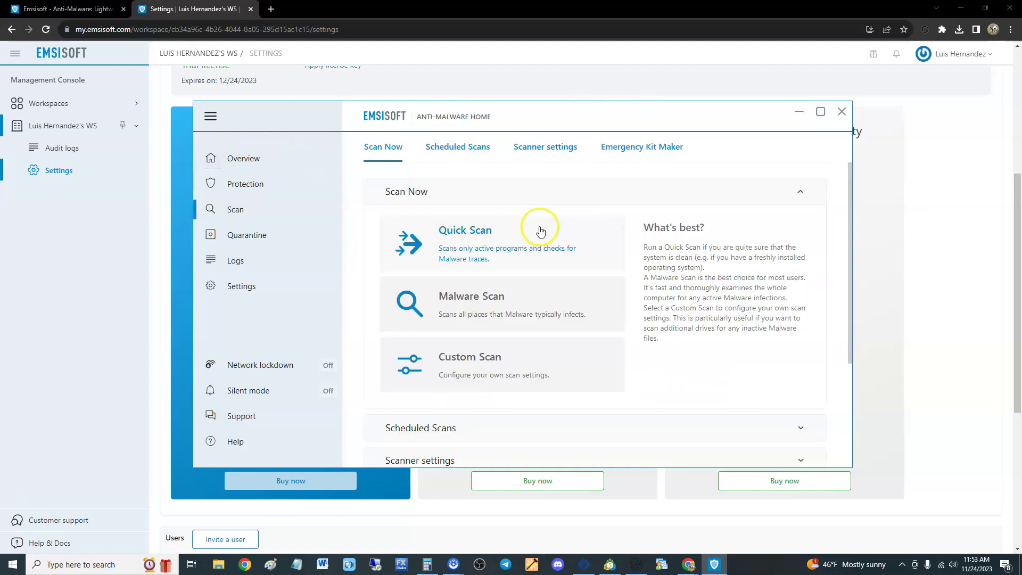
left_click(259, 161)
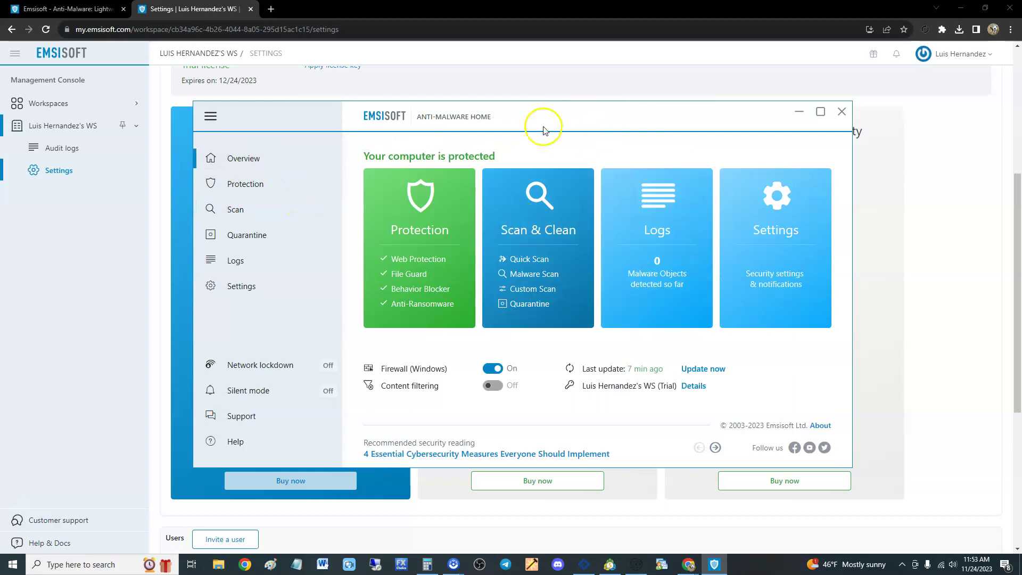
left_click(546, 219)
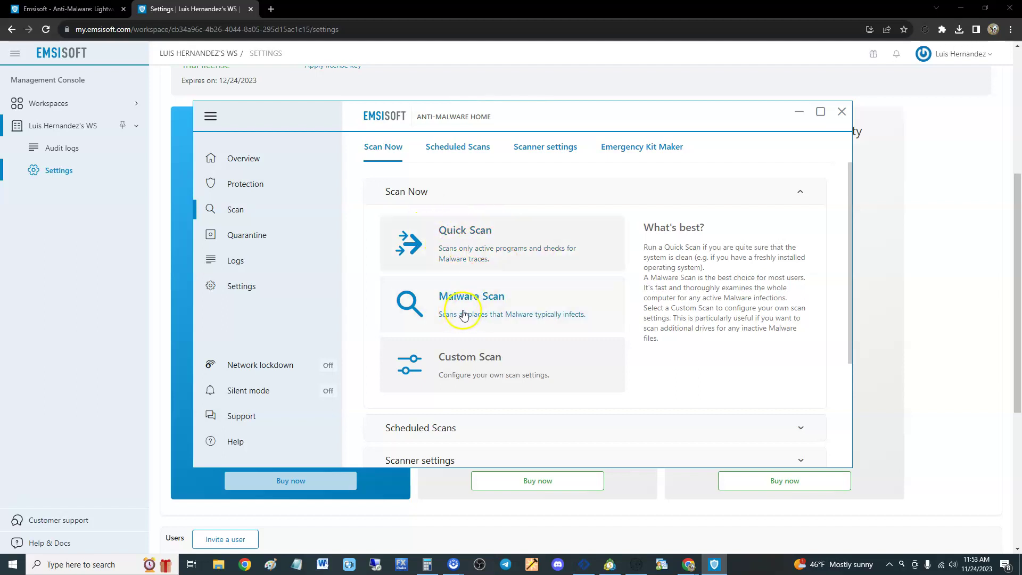
left_click(514, 314)
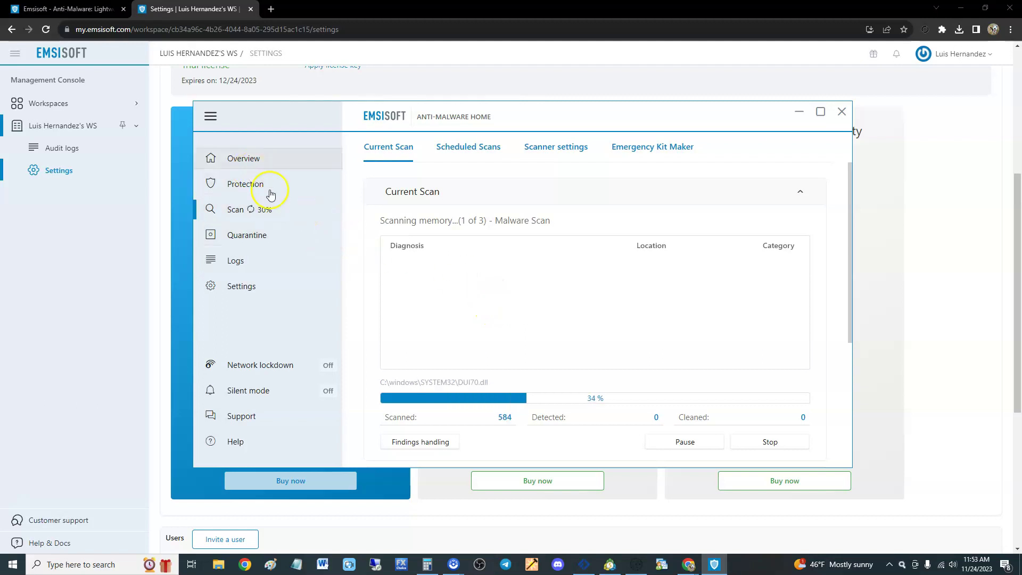
left_click(253, 159)
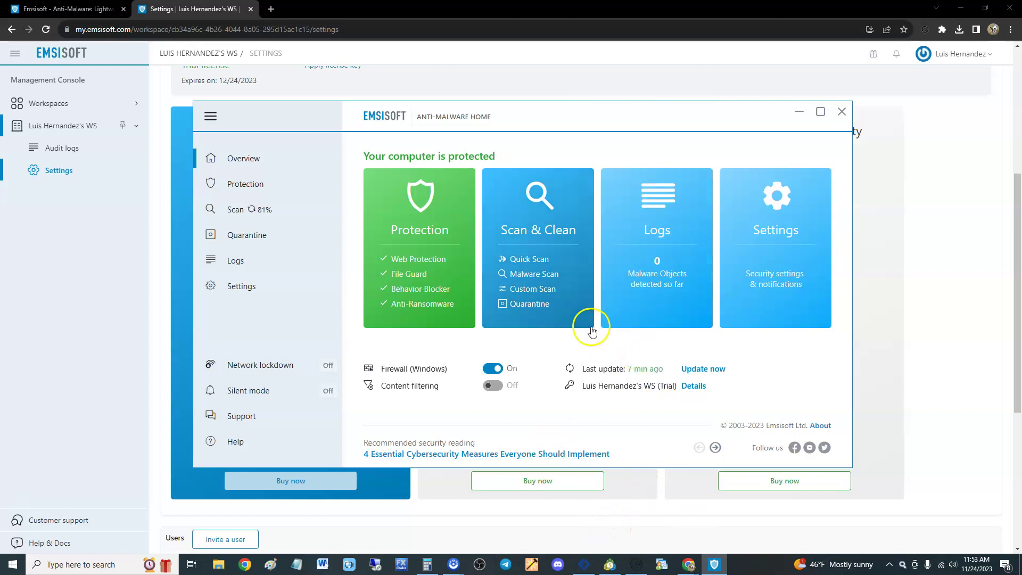
left_click(543, 317)
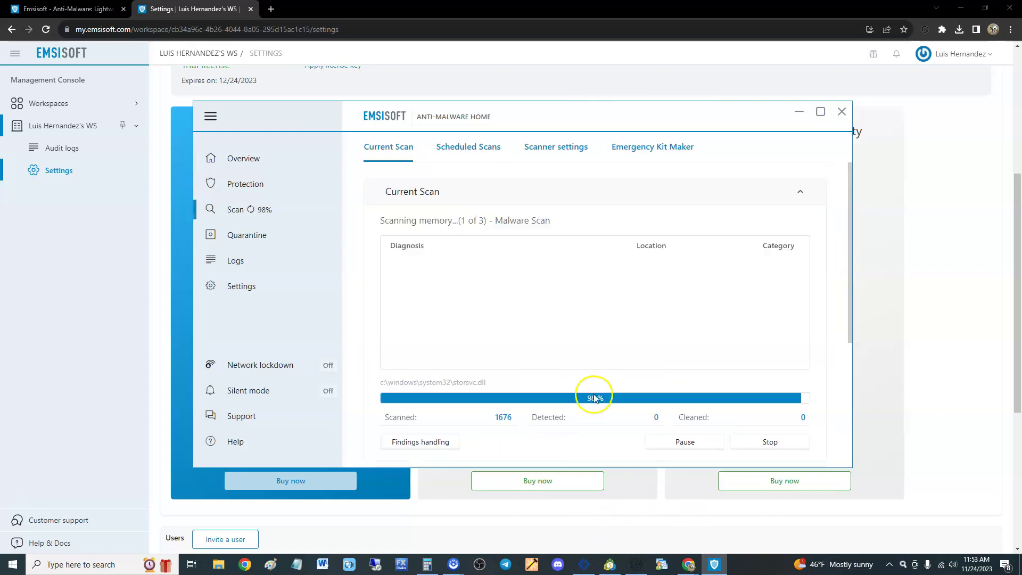
- Show the Scheduled Scans section, opening and dismissing the scan item options
left_click(488, 154)
scroll(631, 319, "up", 5)
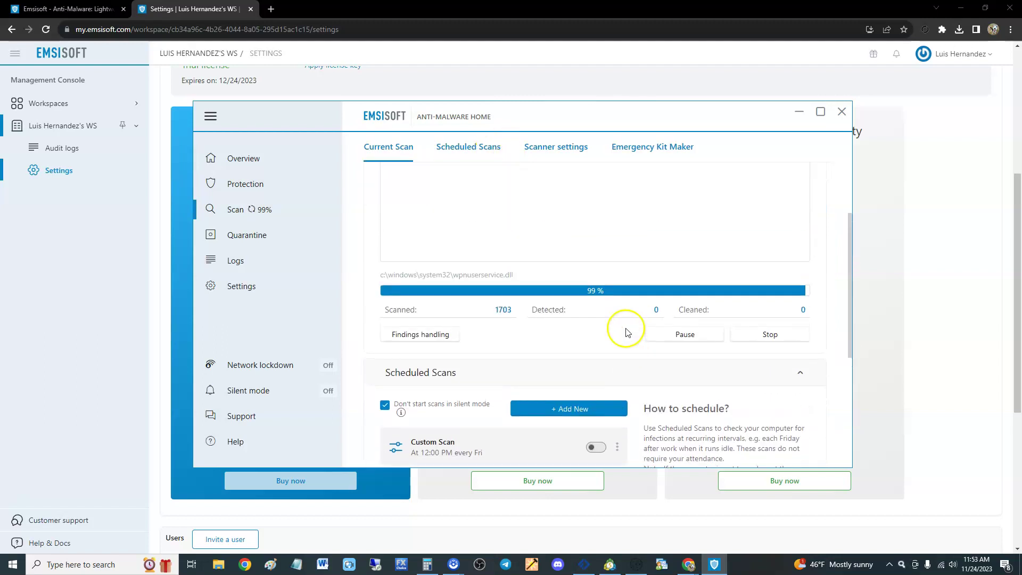
right_click(497, 271)
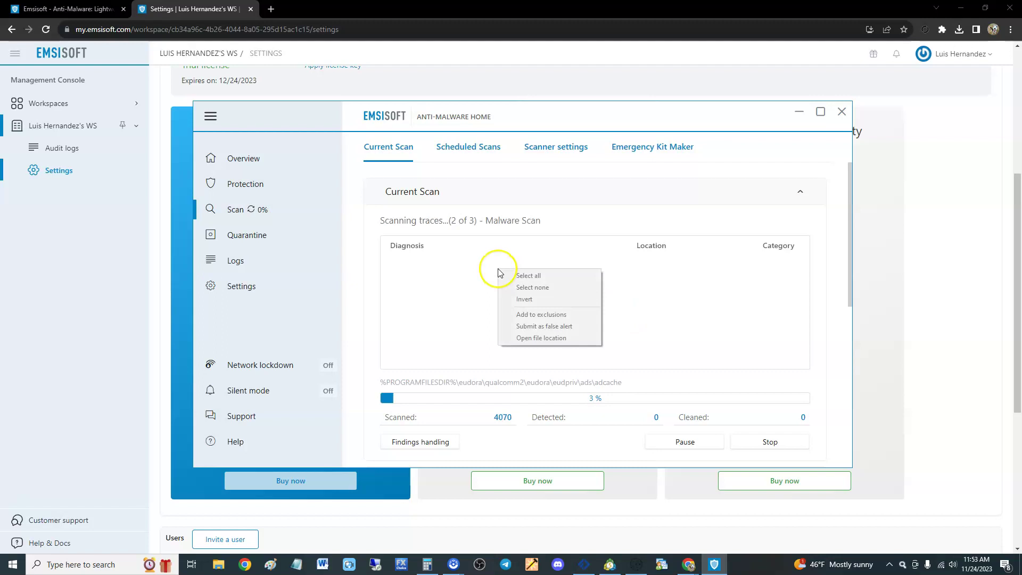
left_click(466, 291)
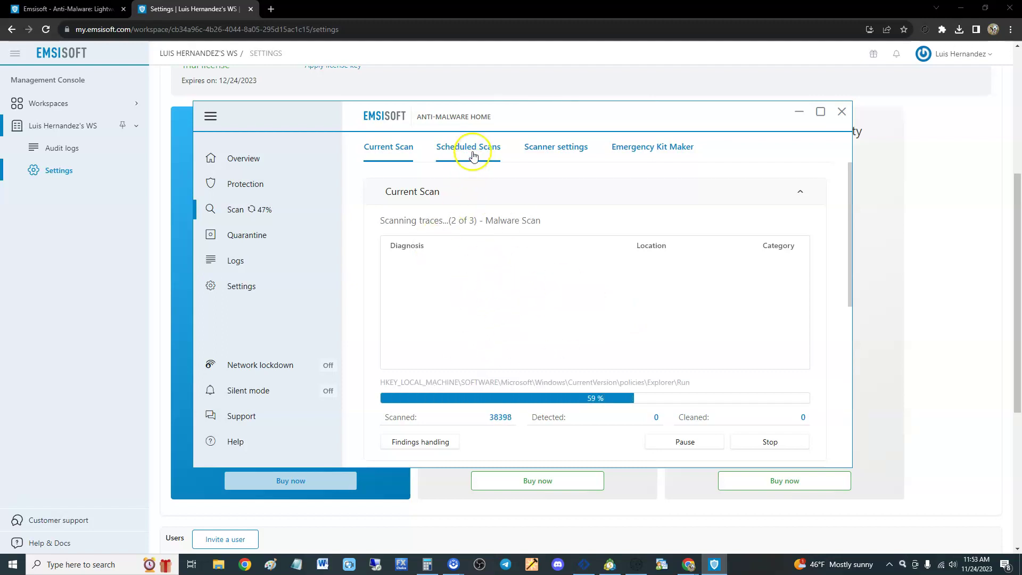
scroll(532, 272, "down", 5)
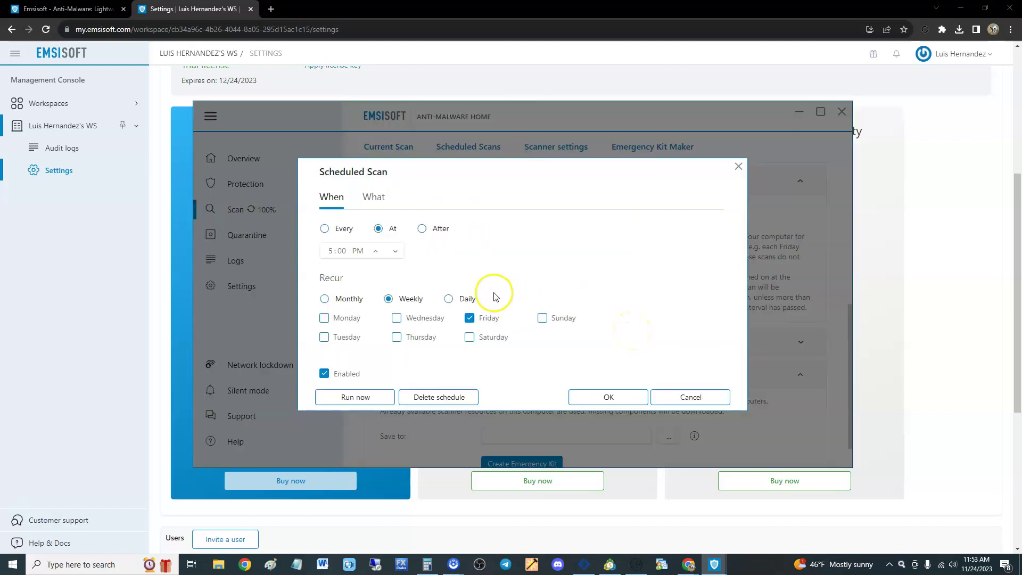
- Schedule the Malware Scan at a set time weekly, Sunday instead of Friday, at 12:00 AM, and save
left_click(324, 229)
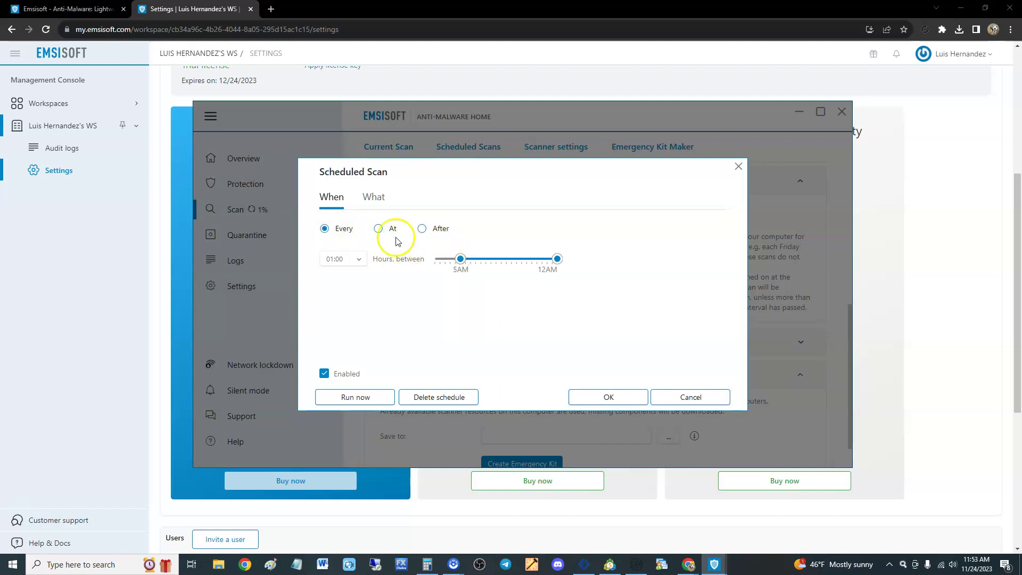
left_click(378, 229)
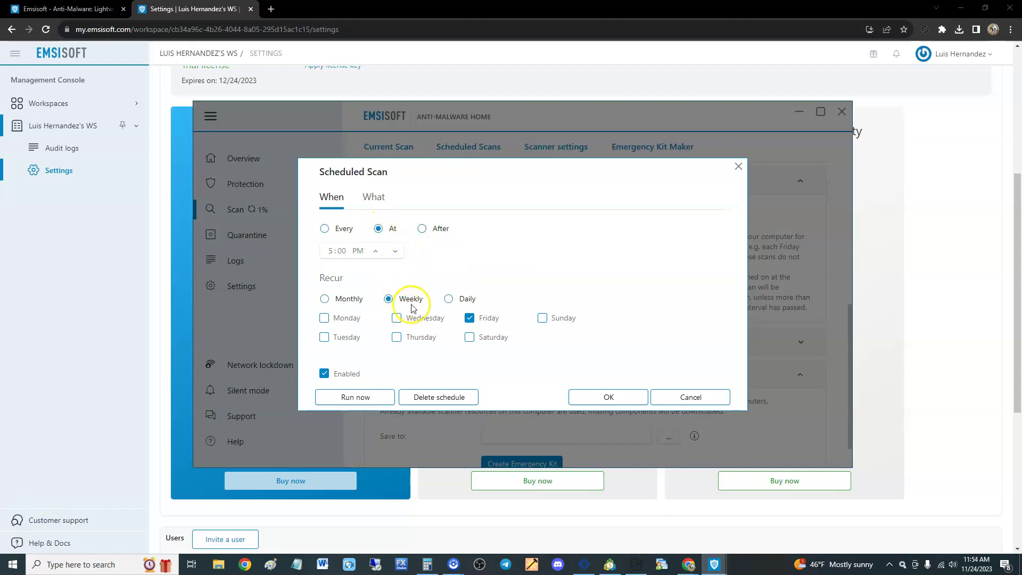
left_click(480, 320)
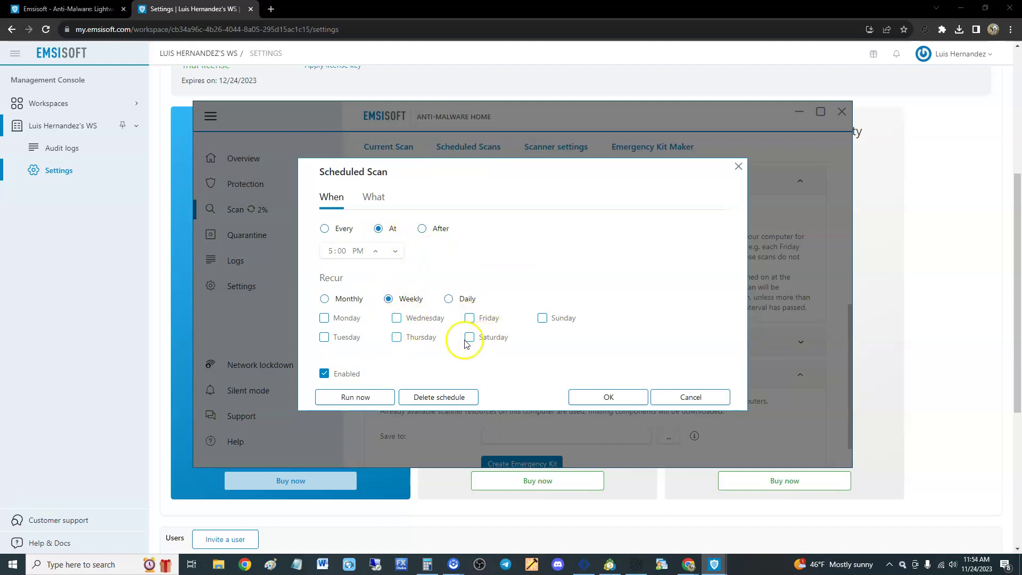
left_click(542, 319)
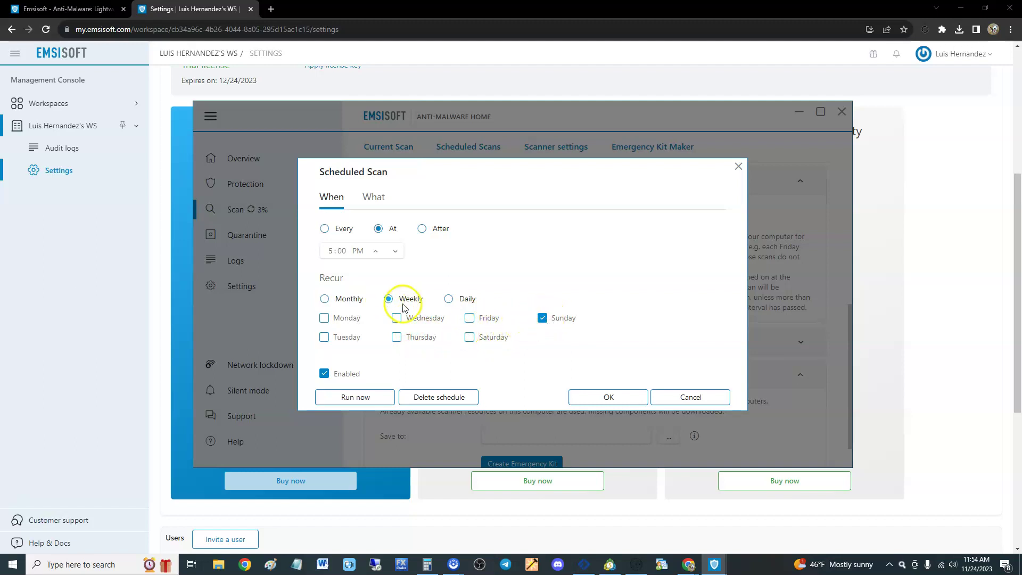
left_click(382, 252)
left_click(394, 252)
left_click(379, 252)
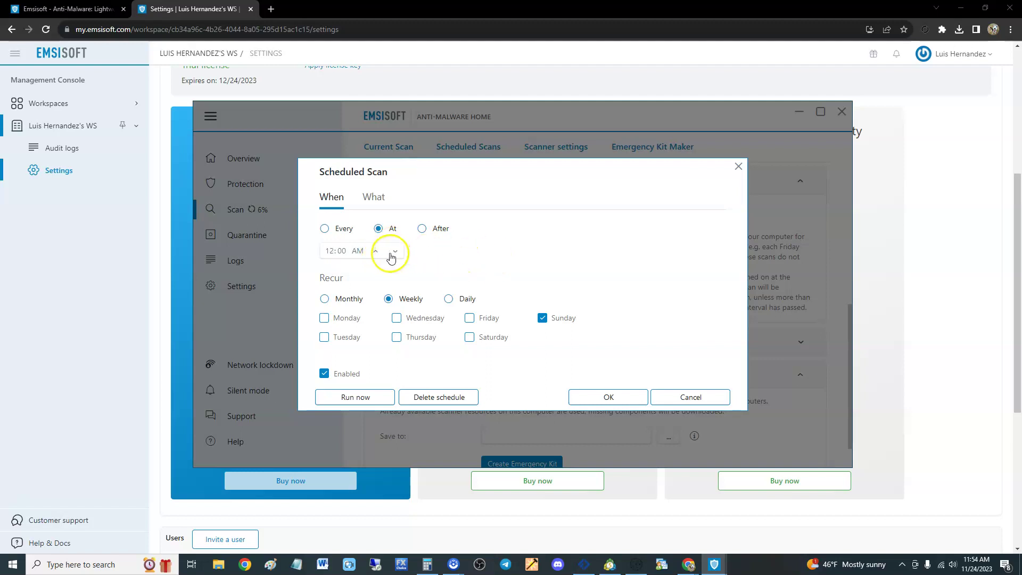
left_click(621, 399)
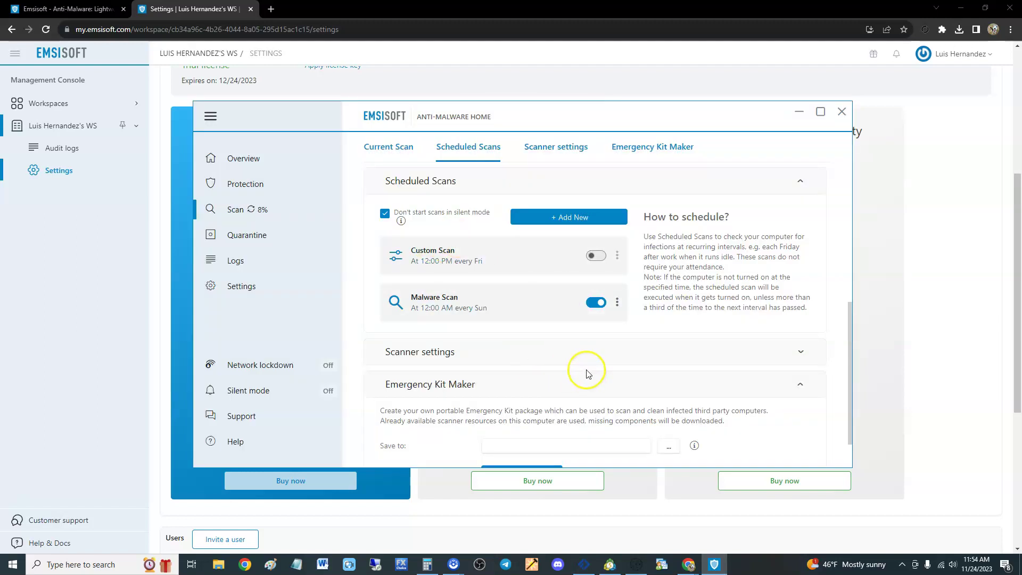
- Show the scanner settings and try Highest priority before switching back to Reduced priority
left_click(645, 357)
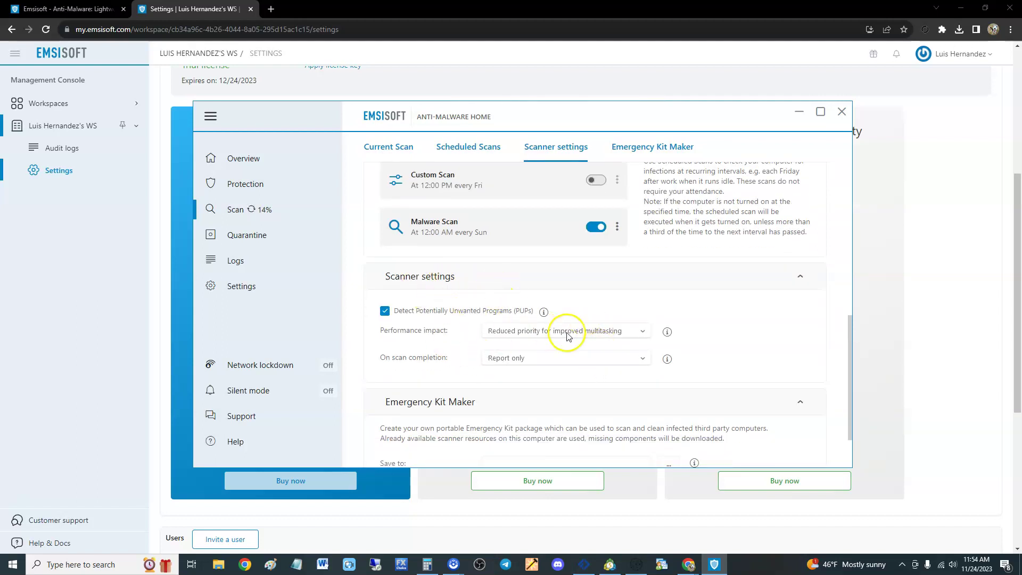
scroll(599, 354, "down", 1)
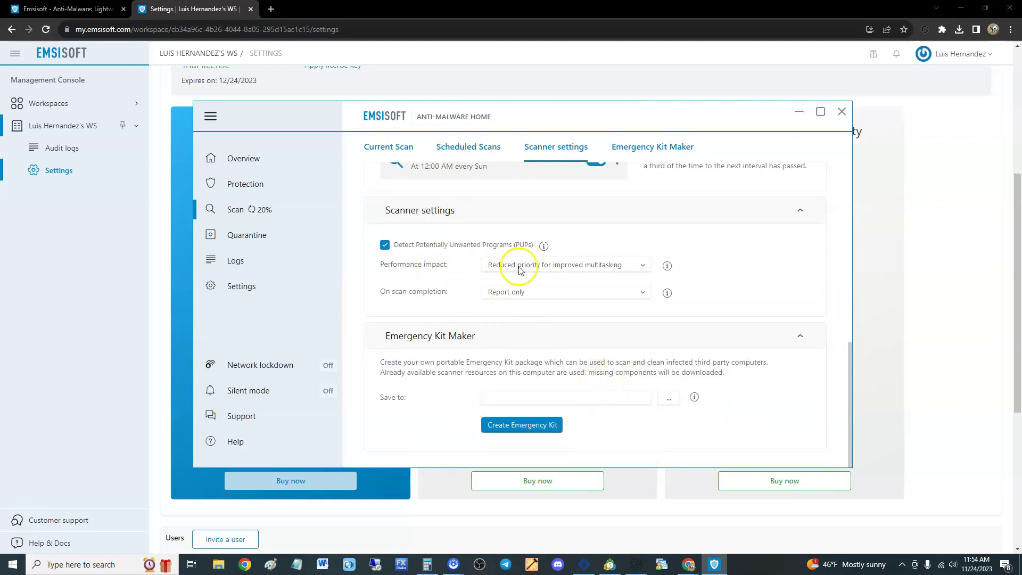
left_click(505, 265)
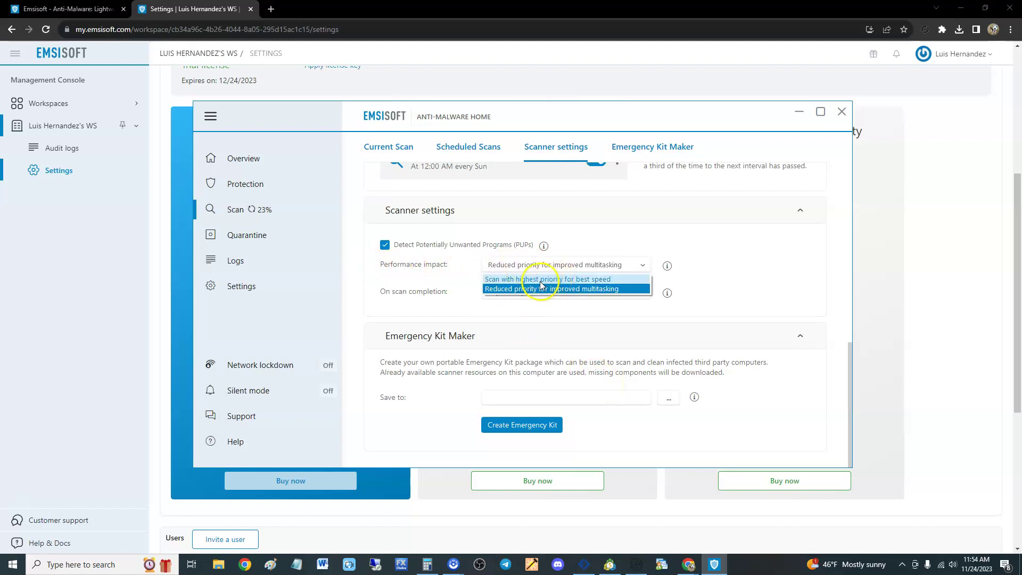
left_click(545, 279)
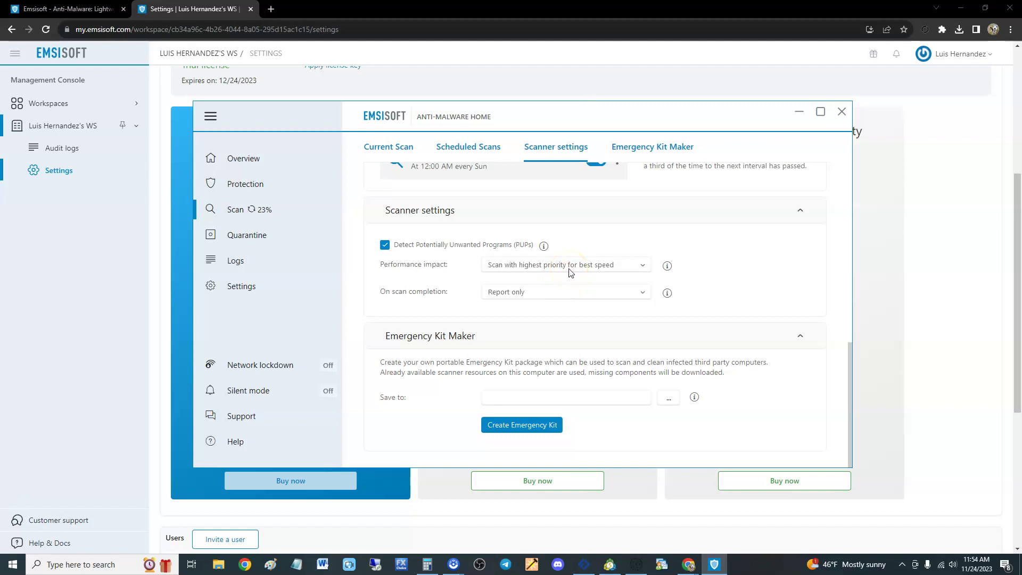
left_click(571, 272)
left_click(538, 290)
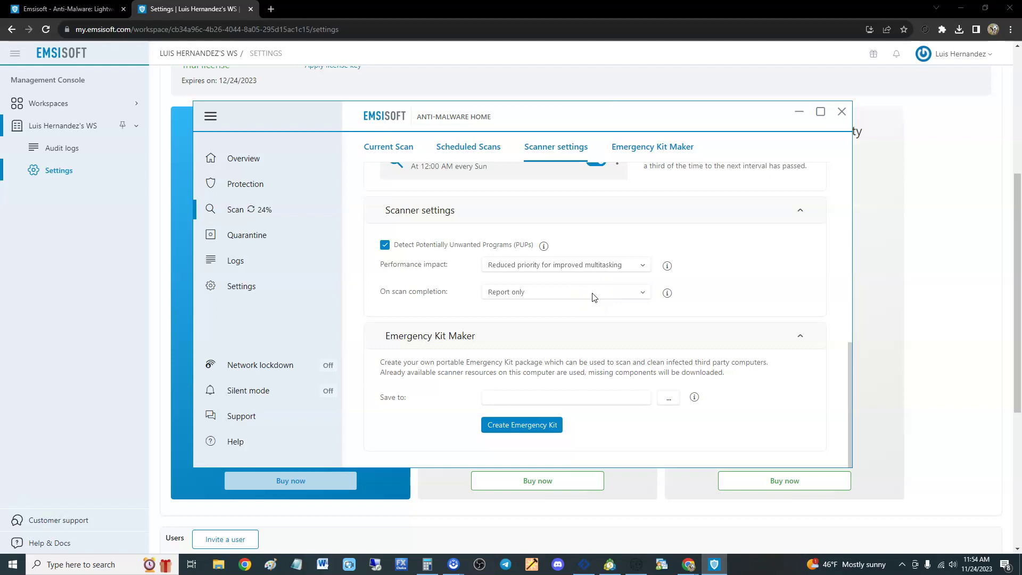
- Settle performance impact on Reduced priority for improved multitasking and collapse Emergency Kit Maker
left_click(558, 273)
left_click(536, 279)
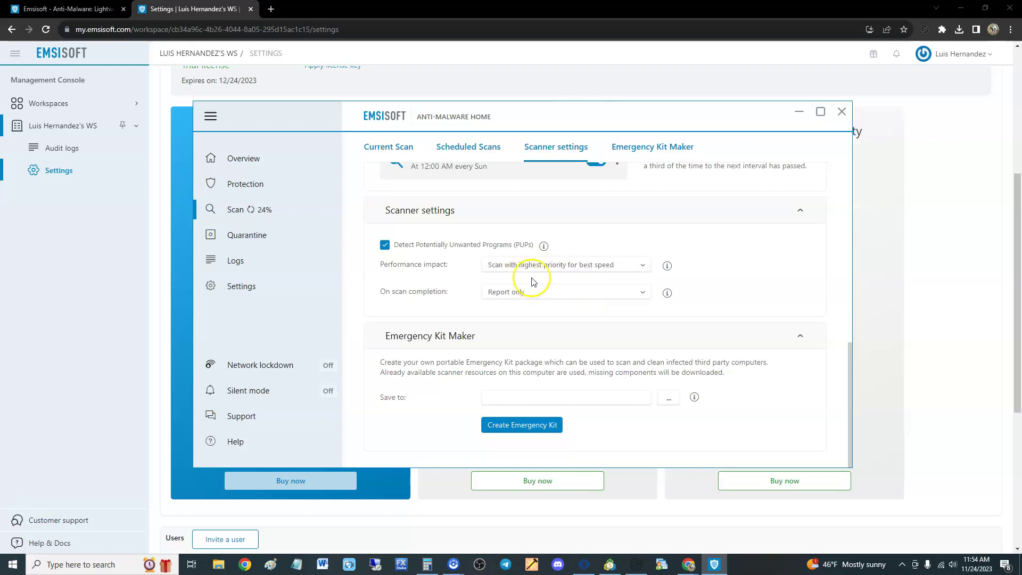
left_click(568, 269)
left_click(563, 277)
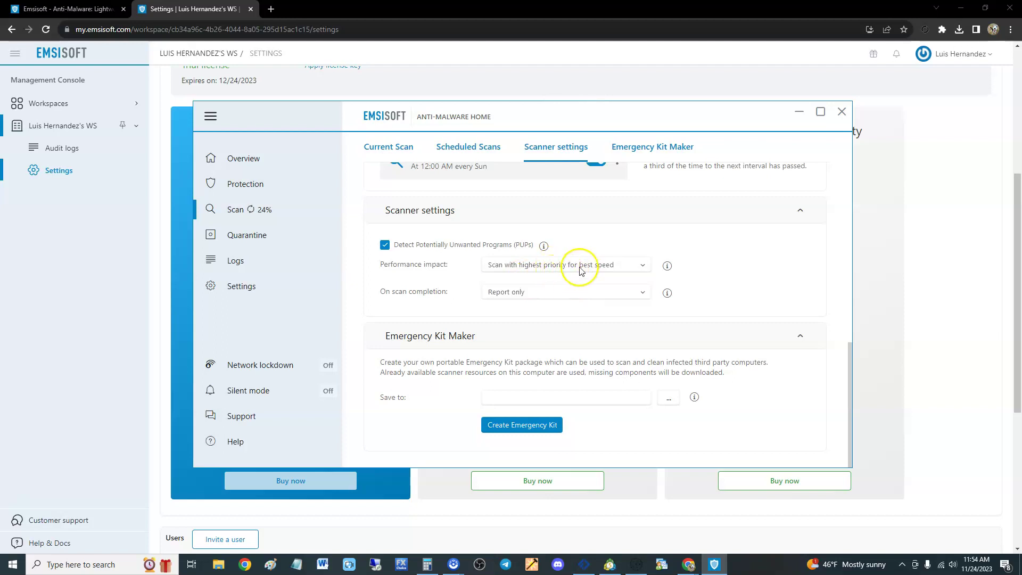
left_click(575, 267)
left_click(580, 288)
left_click(633, 337)
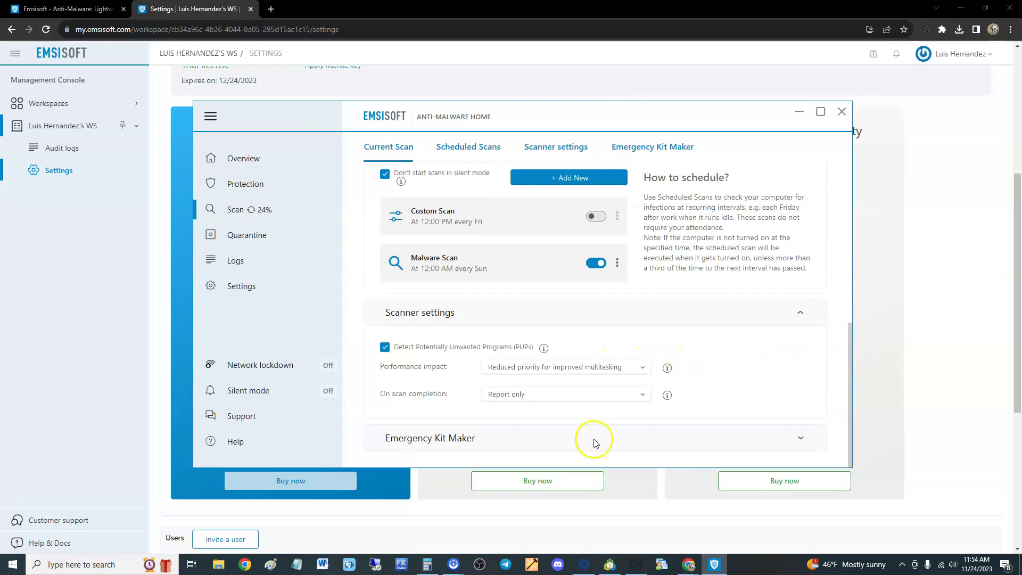
- Expand the Emergency Kit Maker section and inspect its save location field while the scan runs
left_click(521, 443)
scroll(687, 372, "down", 2)
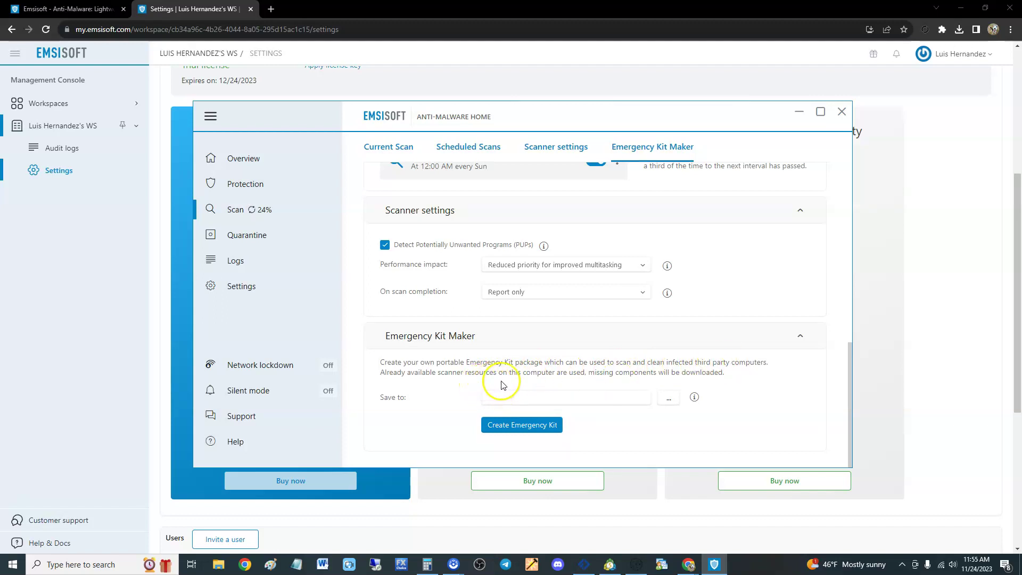
left_click(616, 396)
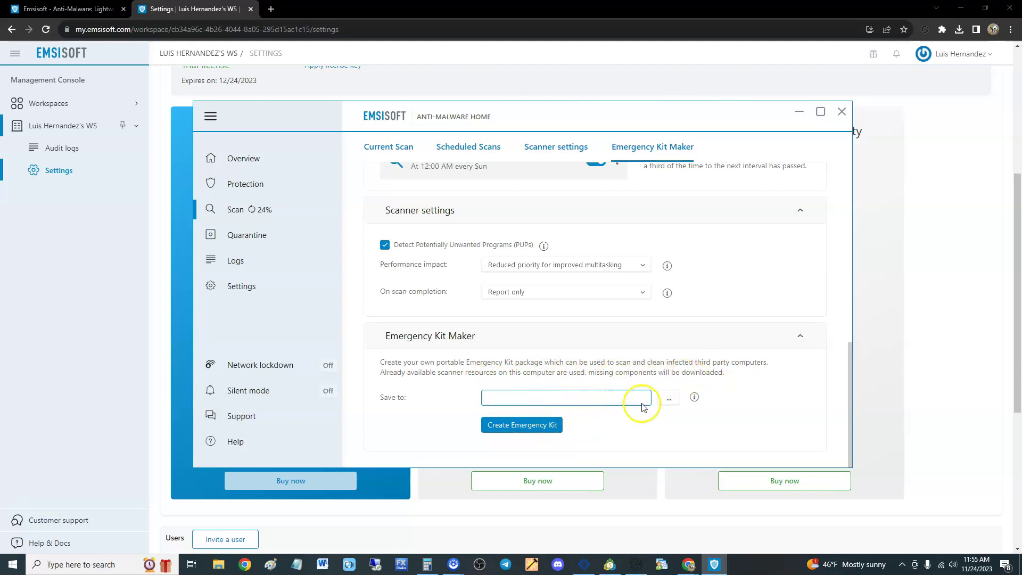
left_click(806, 384)
scroll(807, 383, "up", 10)
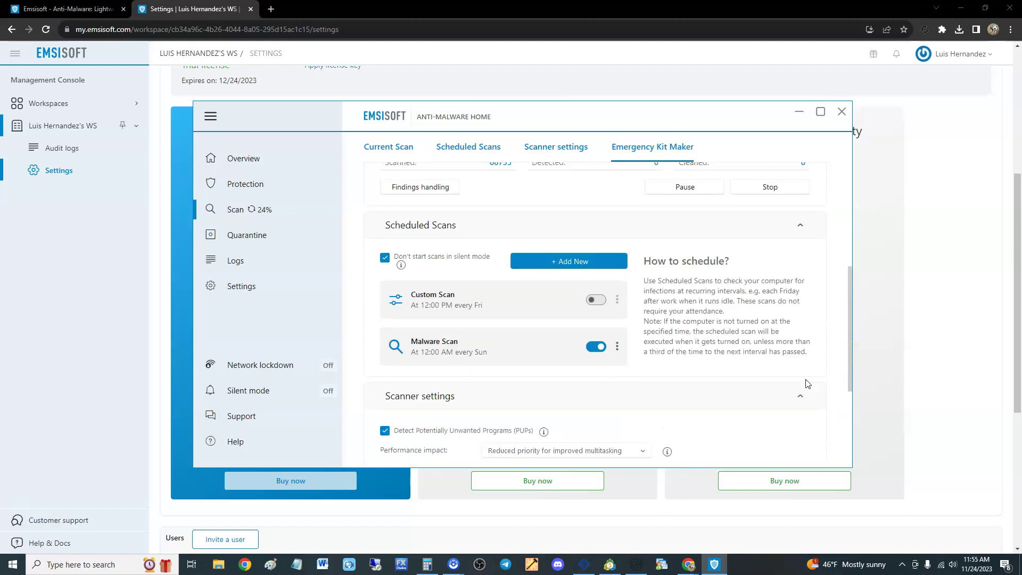
- Check the quarantine list, then view the license and version details from the Overview
left_click(258, 235)
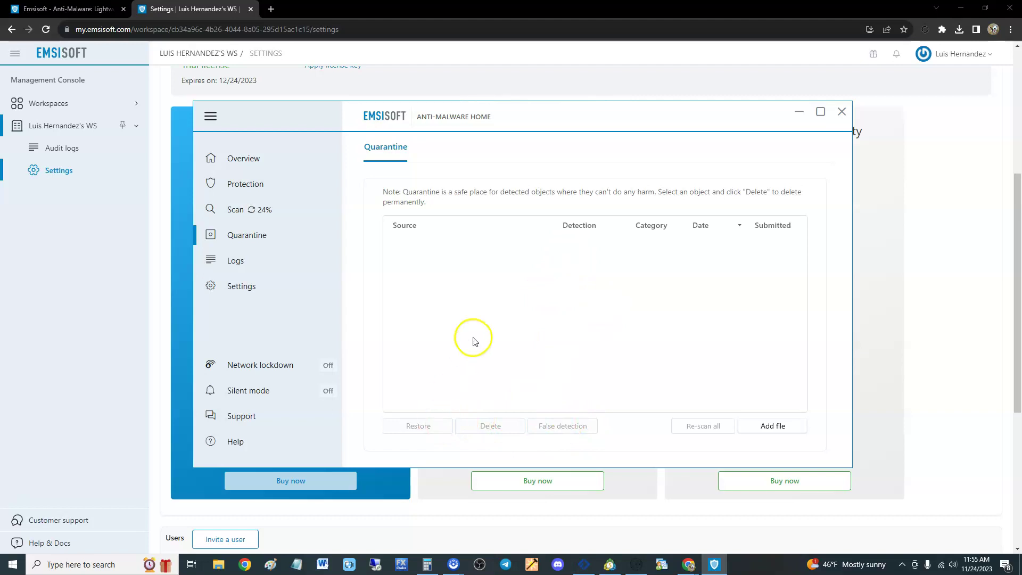
left_click(267, 162)
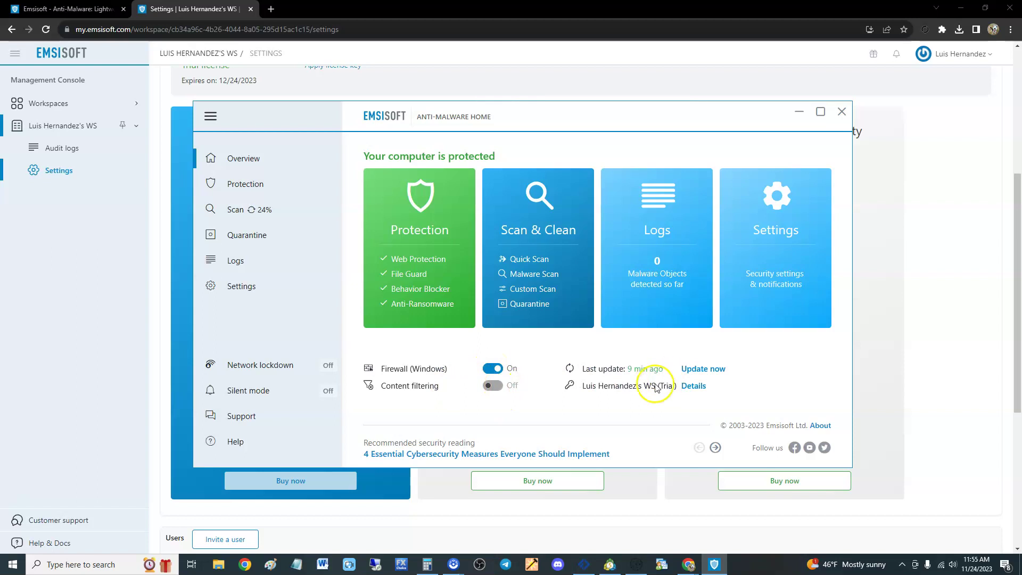
left_click(693, 386)
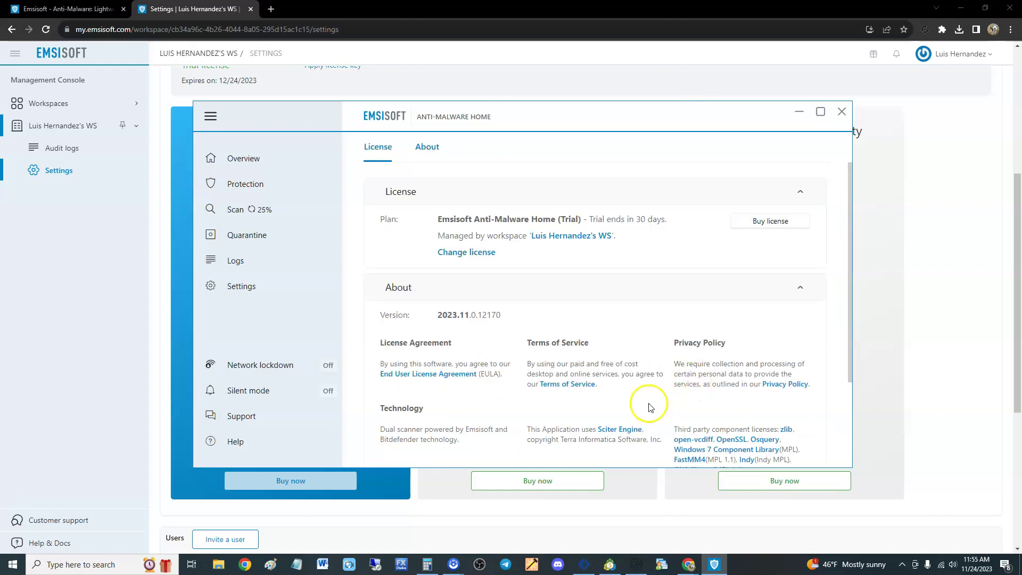
scroll(628, 368, "down", 2)
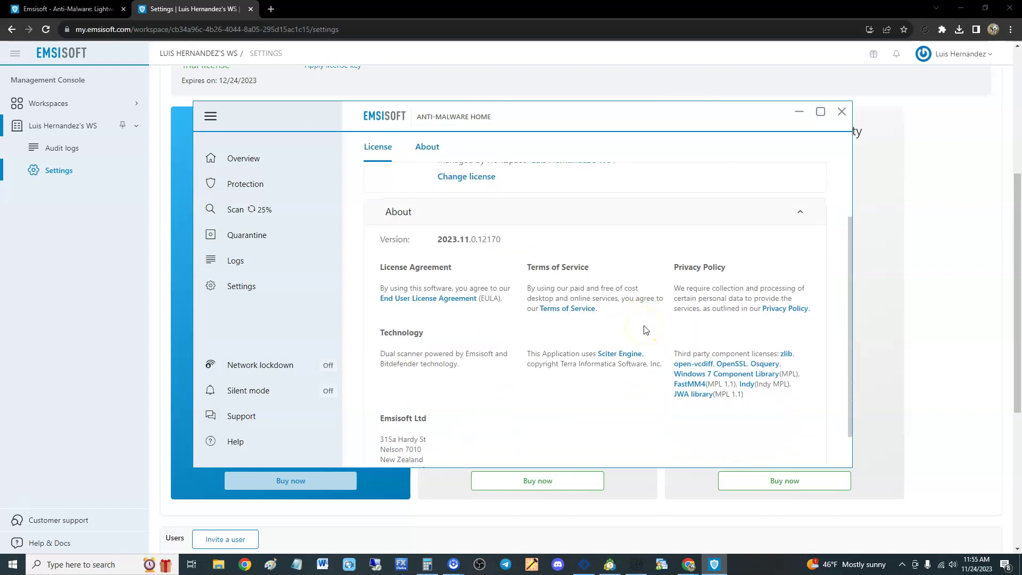
scroll(645, 330, "up", 2)
- Browse the Logs, Settings and Quarantine pages, ending back on the Overview dashboard
left_click(249, 264)
left_click(257, 288)
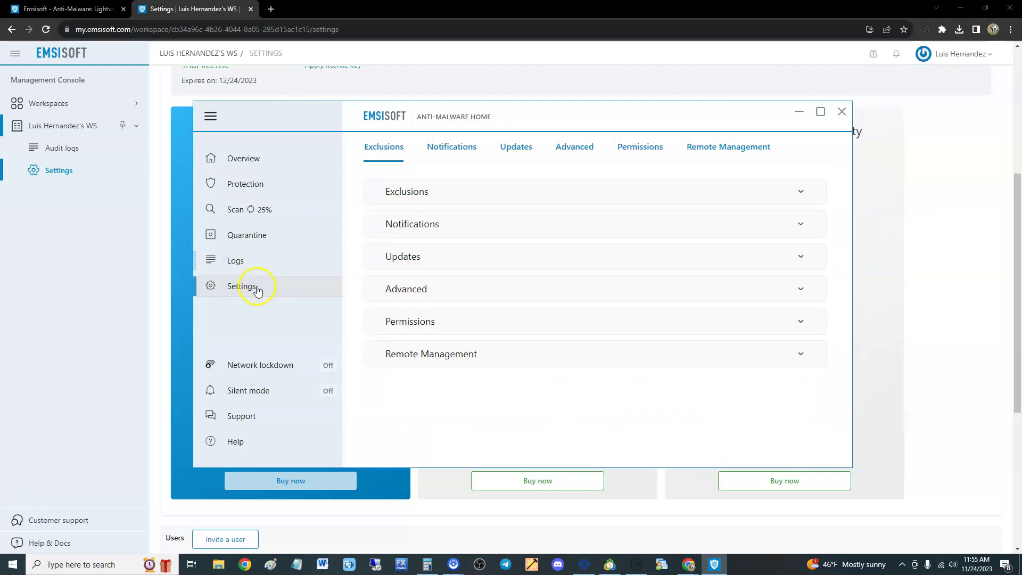
left_click(250, 239)
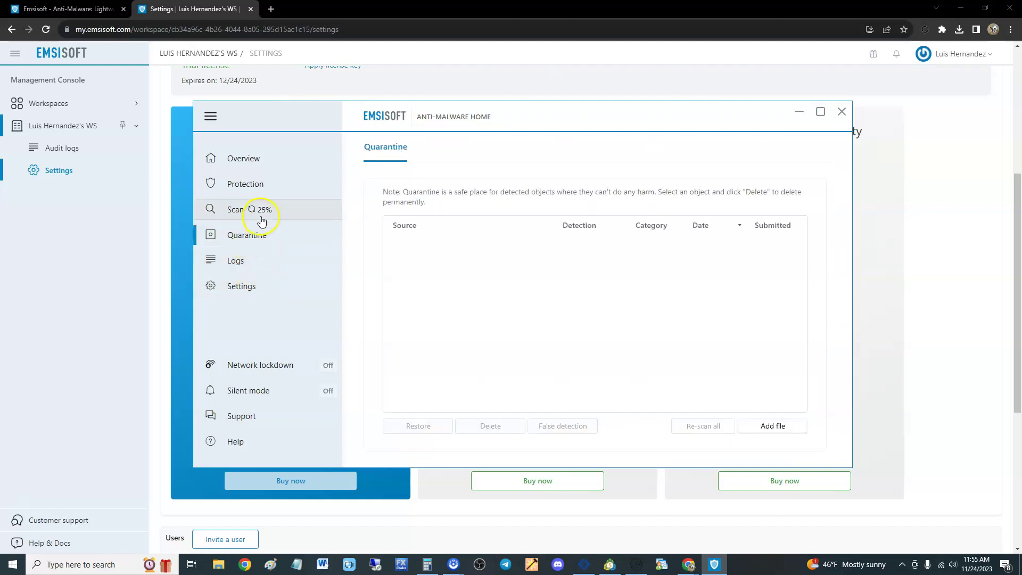
left_click(250, 158)
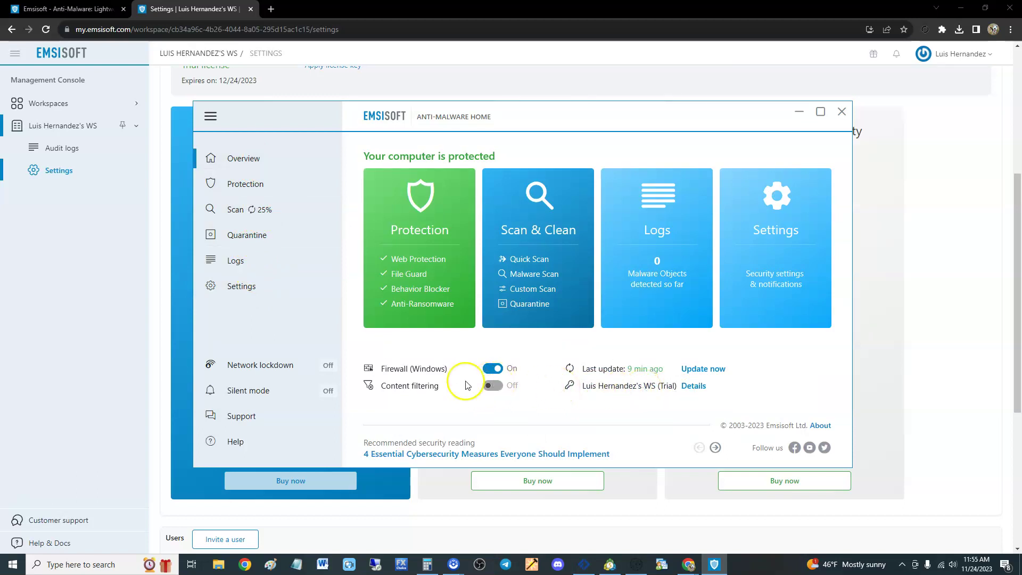
left_click(274, 369)
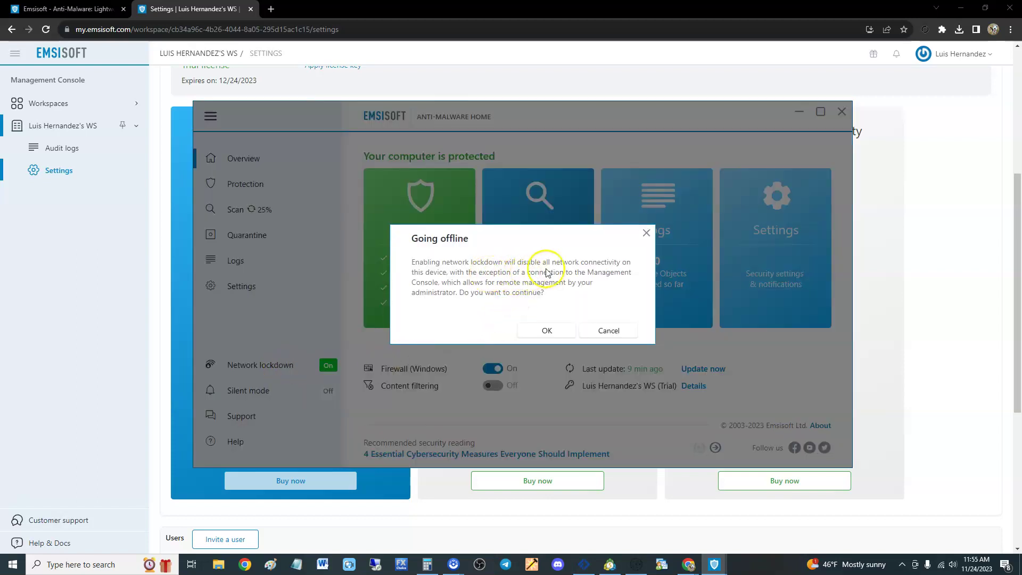
left_click(609, 328)
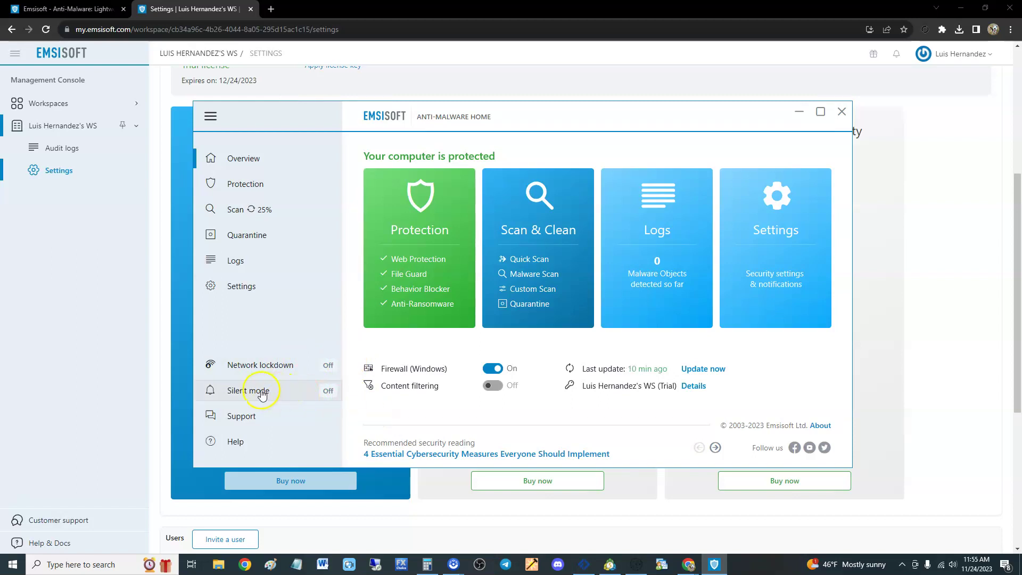
left_click(326, 391)
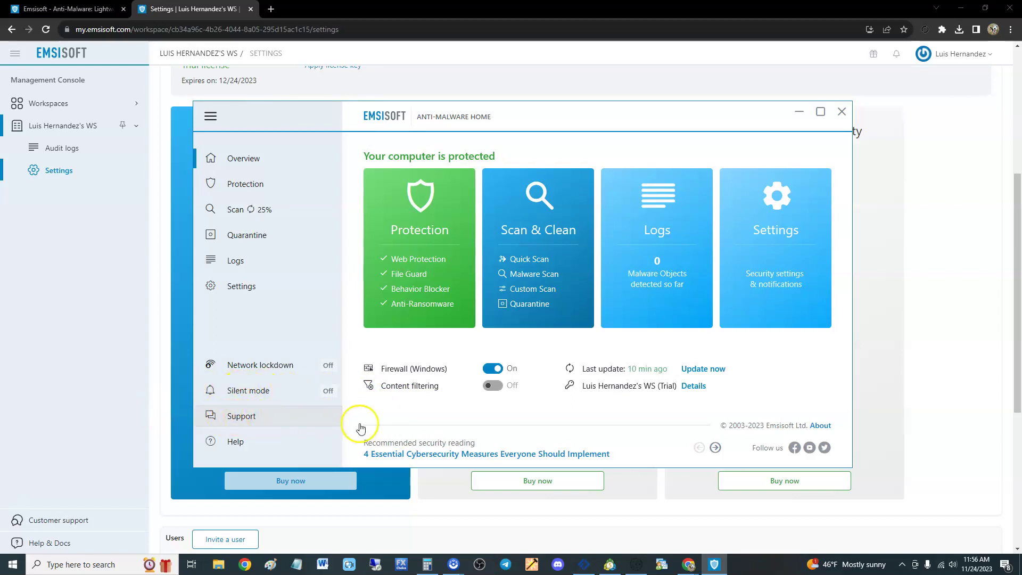
left_click(243, 420)
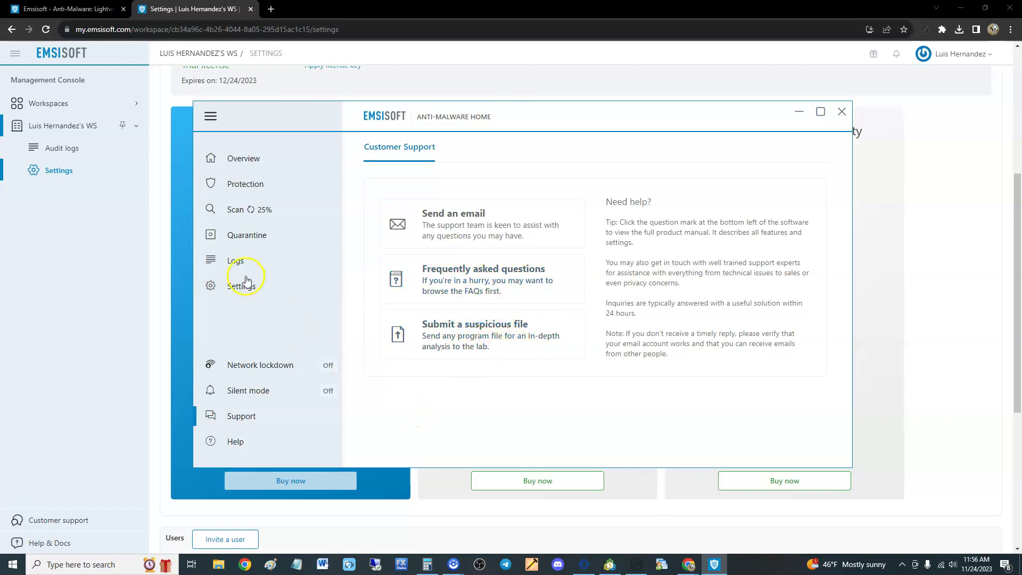
left_click(244, 160)
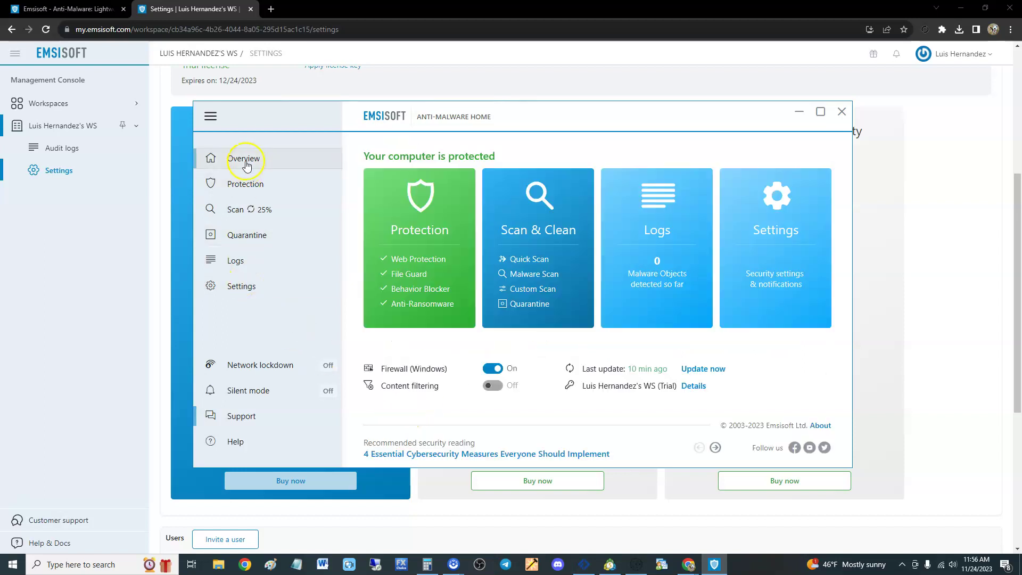
- Open the workspace's managed devices list in the web console, then bring the Emsisoft window back over it
left_click(120, 232)
scroll(586, 282, "up", 5)
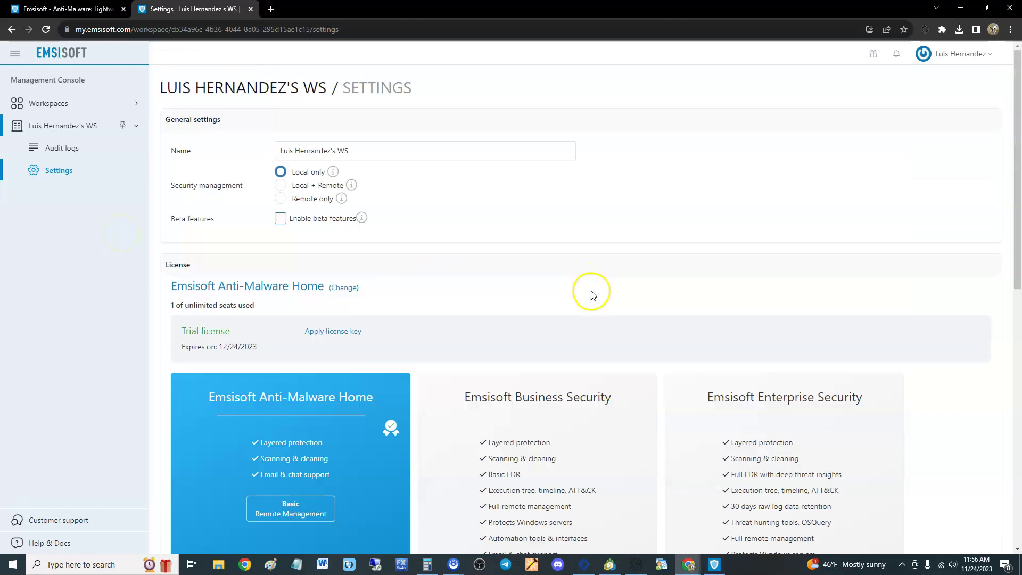
left_click(59, 127)
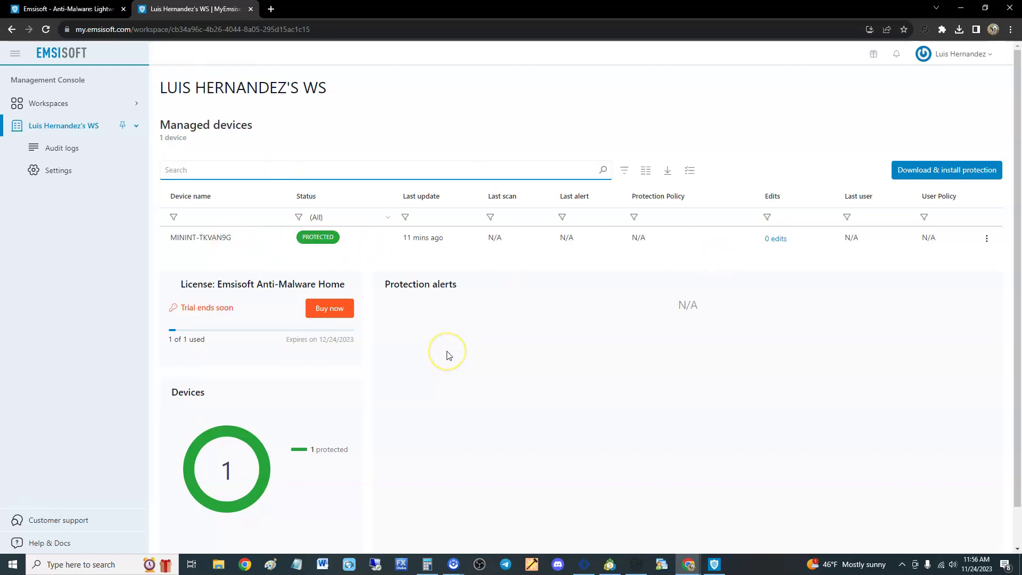
left_click(718, 565)
left_click_drag(577, 117, 550, 131)
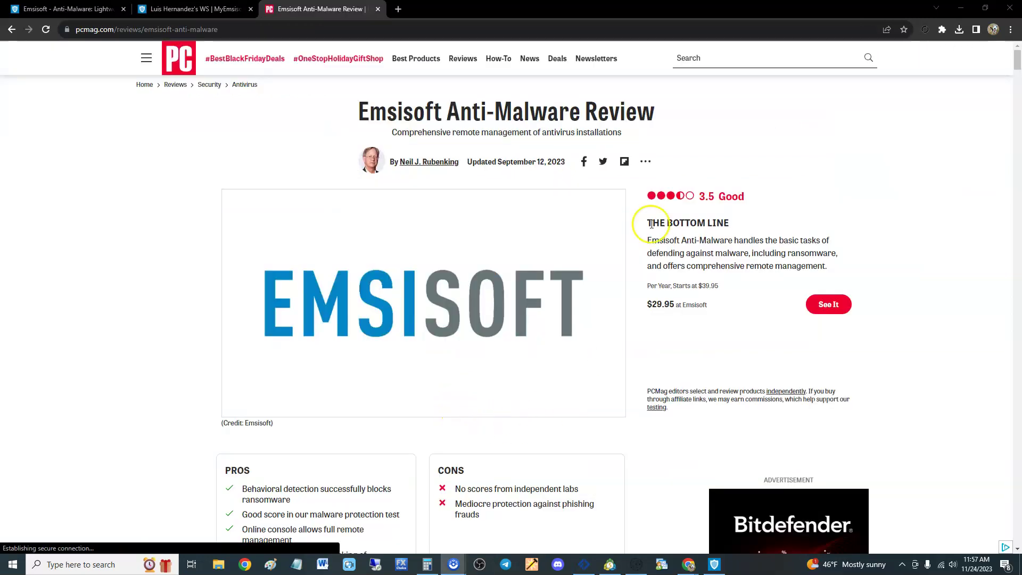
- Highlight the review's 3.5 Good rating and the remote management phrase in its bottom line
scroll(663, 248, "down", 1)
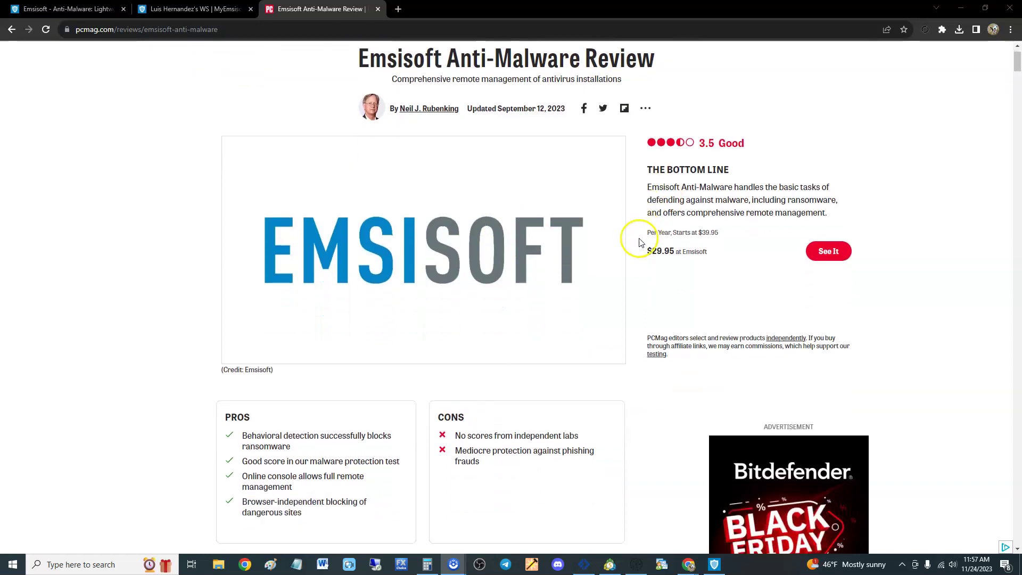
scroll(697, 152, "up", 1)
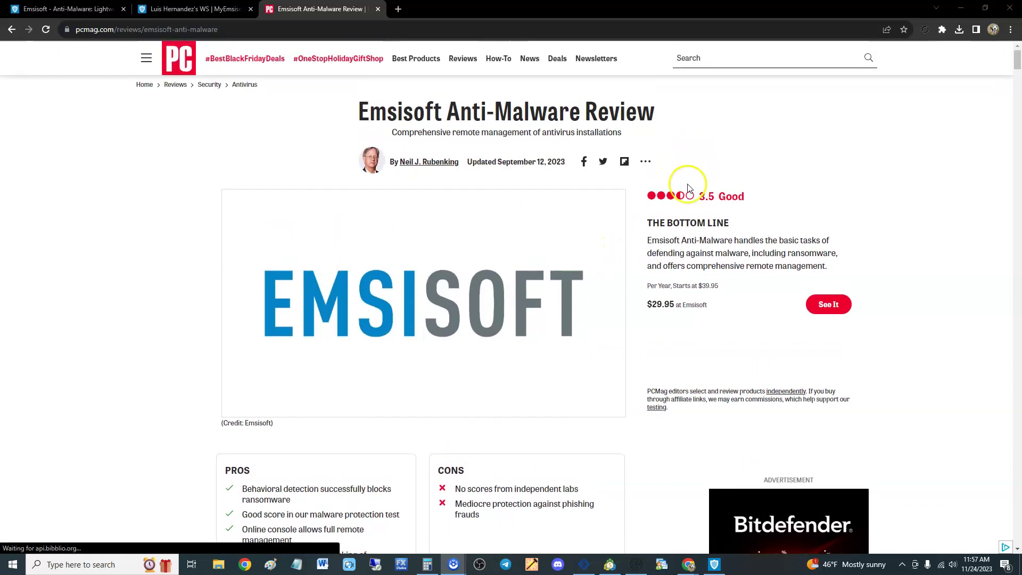
left_click_drag(699, 196, 740, 197)
left_click(740, 197)
scroll(701, 195, "down", 1)
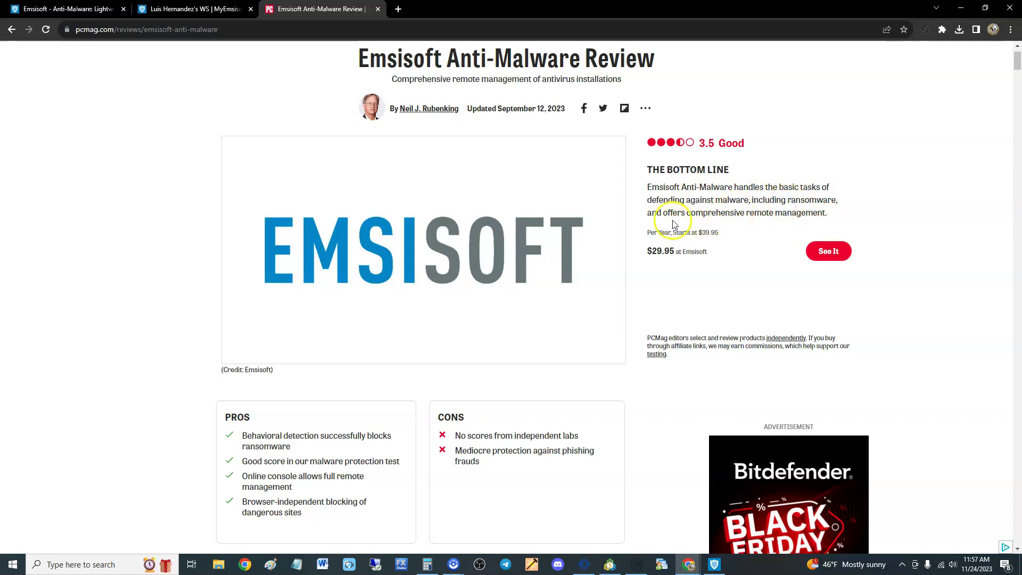
left_click_drag(648, 213, 776, 213)
left_click(743, 255)
- Highlight the four pros: ransomware-blocking, malware test results, online console and browser-independent blocking
scroll(737, 269, "down", 2)
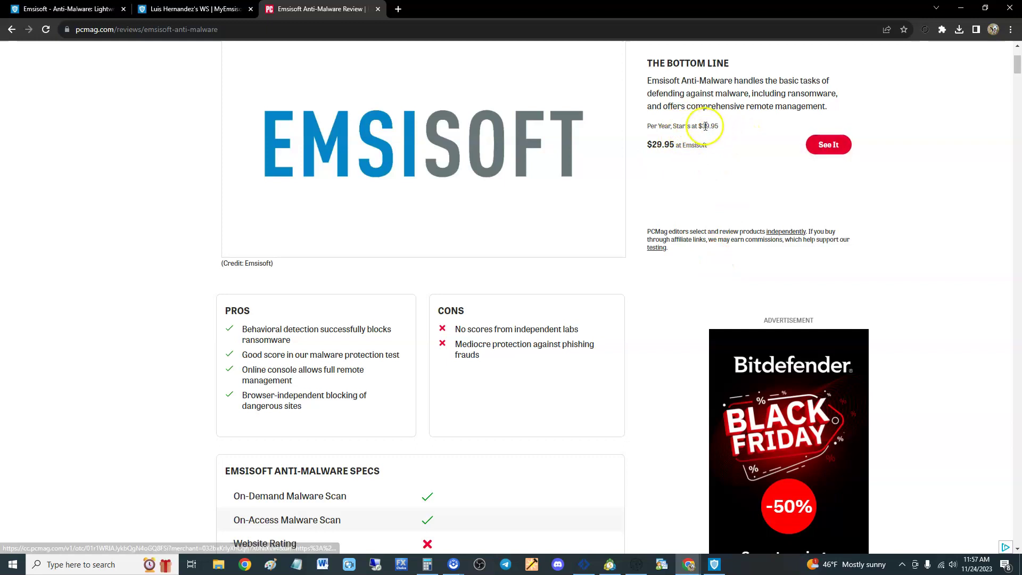
scroll(700, 154, "down", 1)
left_click_drag(259, 279, 372, 287)
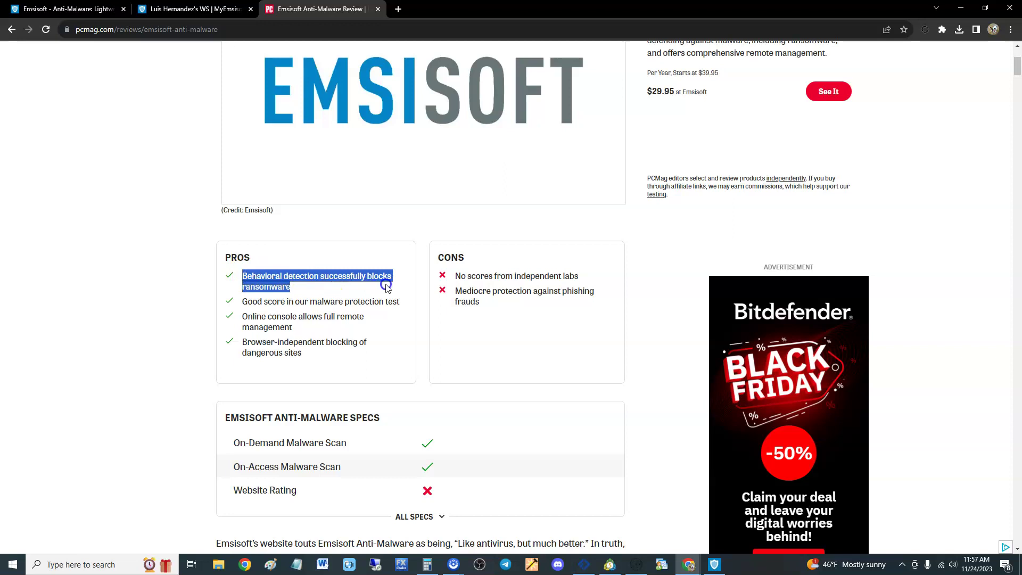
left_click(385, 288)
left_click_drag(247, 302, 372, 303)
left_click(374, 303)
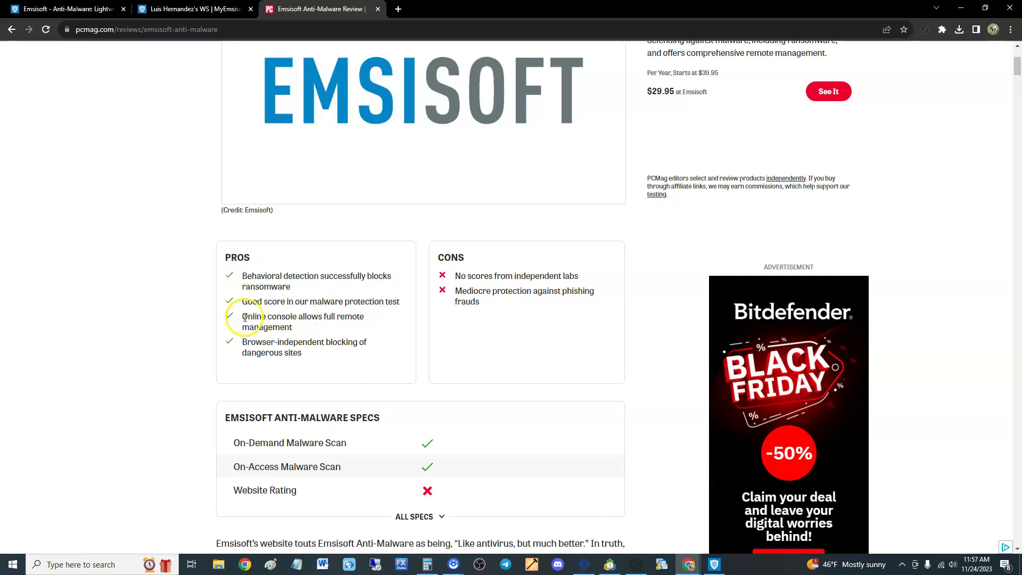
left_click_drag(244, 318, 373, 328)
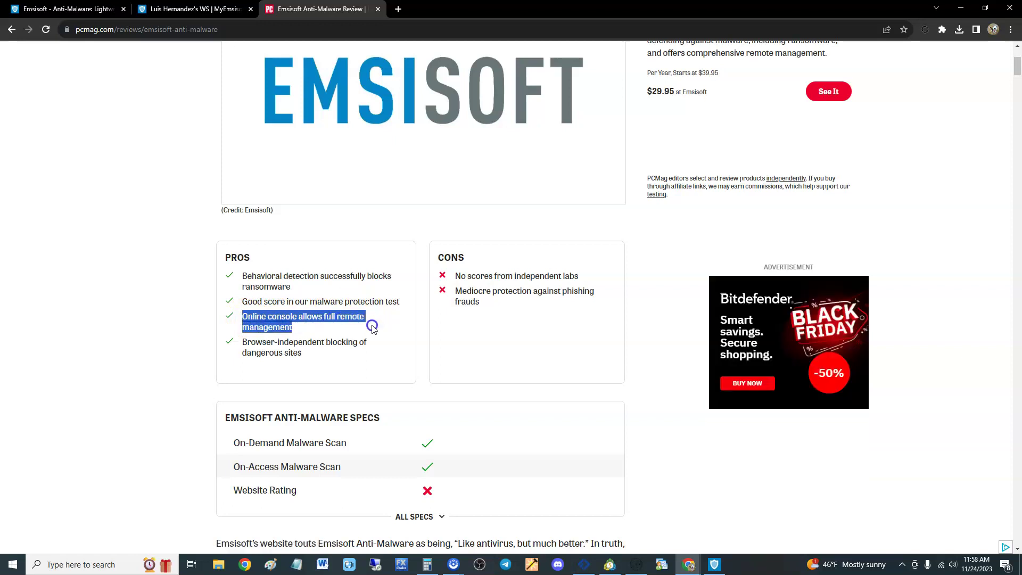
left_click(336, 346)
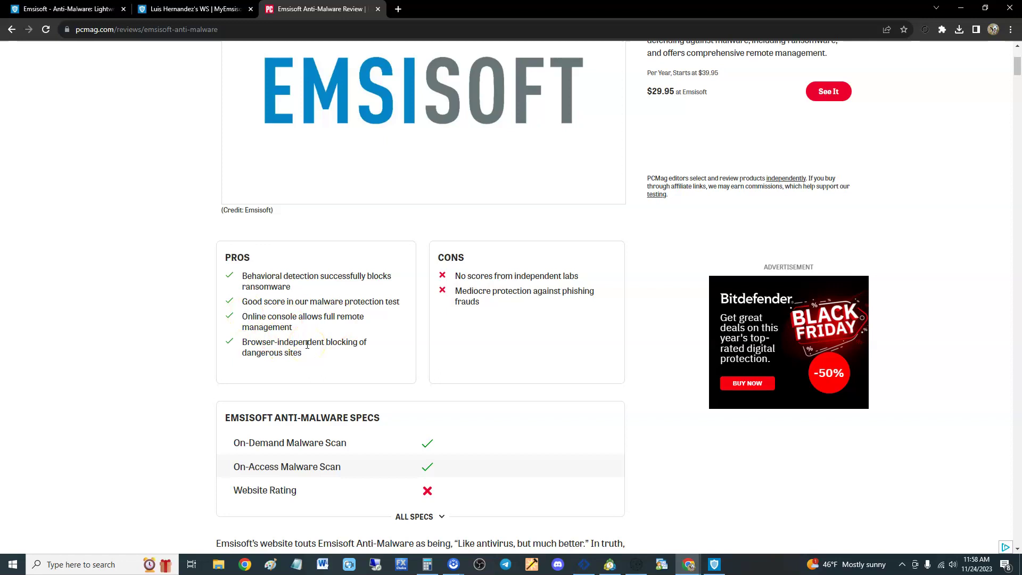
left_click_drag(248, 345, 368, 350)
left_click(367, 350)
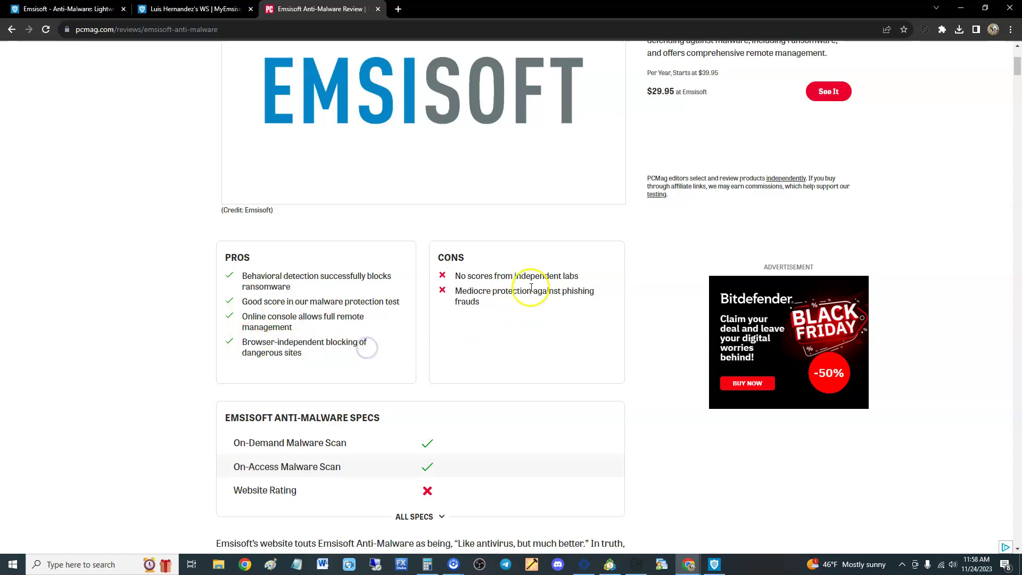
- Highlight the cons about missing independent lab scores and mediocre phishing protection
left_click_drag(454, 277, 587, 276)
left_click(586, 276)
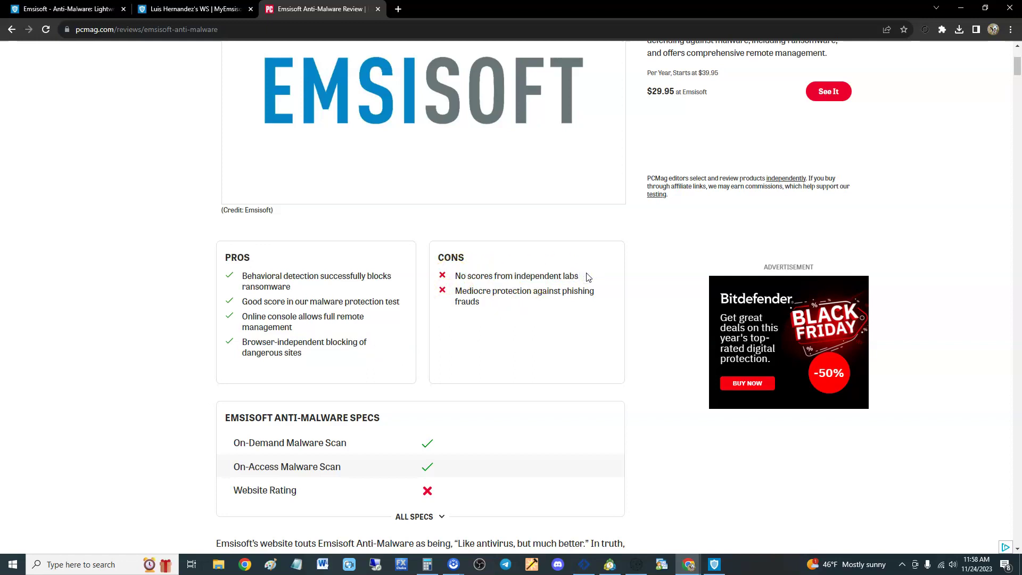
left_click_drag(456, 291, 576, 292)
left_click(583, 292)
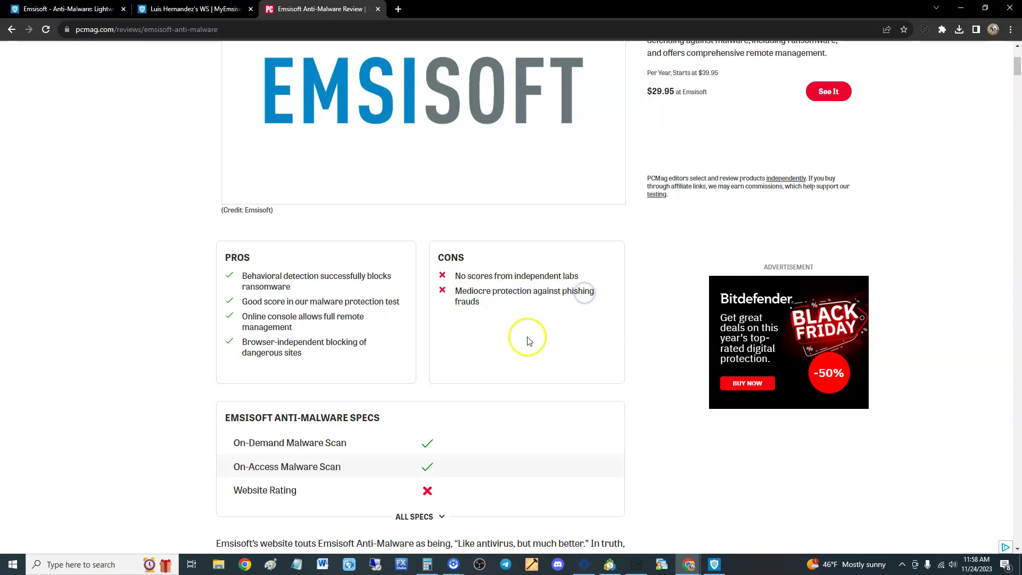
- Expand the full specs list and highlight the missing Website Rating spec
scroll(529, 341, "down", 2)
left_click(422, 410)
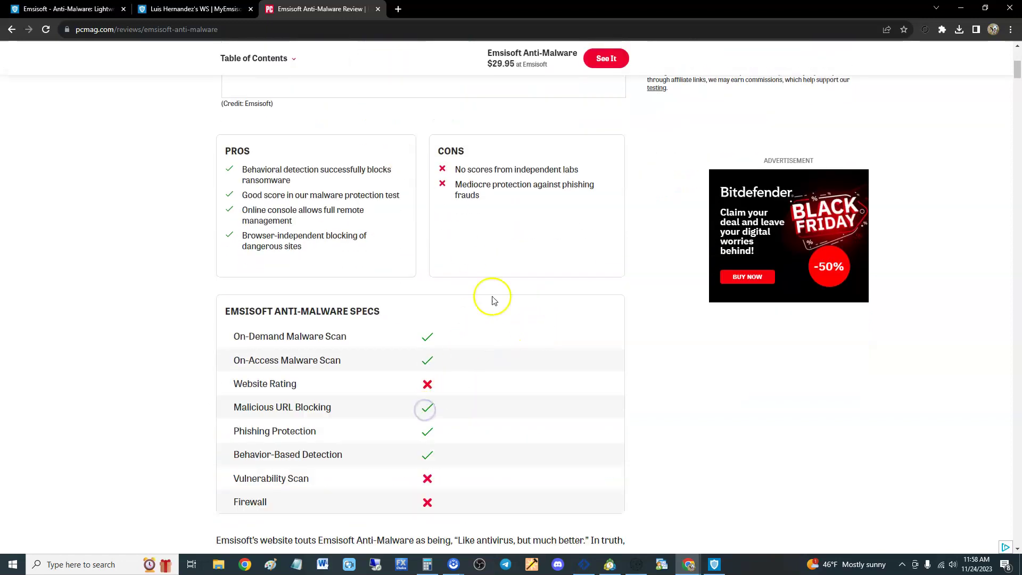
scroll(492, 300, "up", 1)
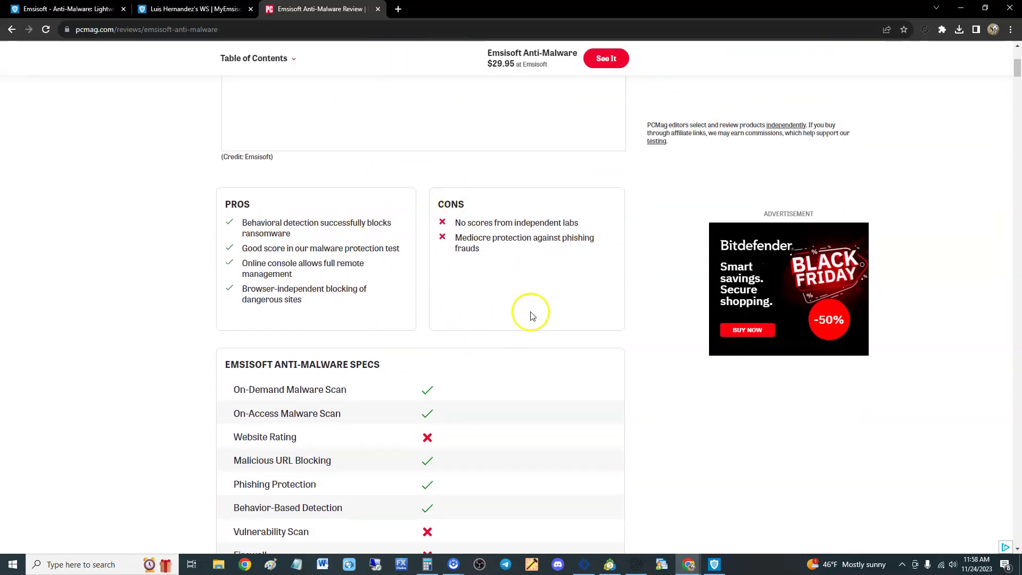
scroll(528, 315, "down", 2)
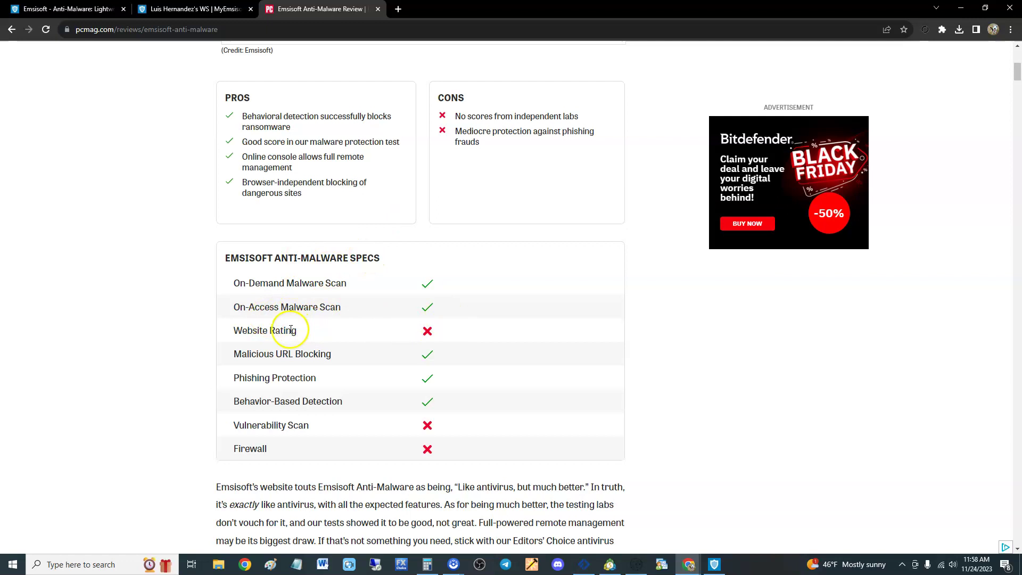
left_click_drag(253, 329, 426, 329)
left_click(469, 331)
scroll(468, 331, "down", 2)
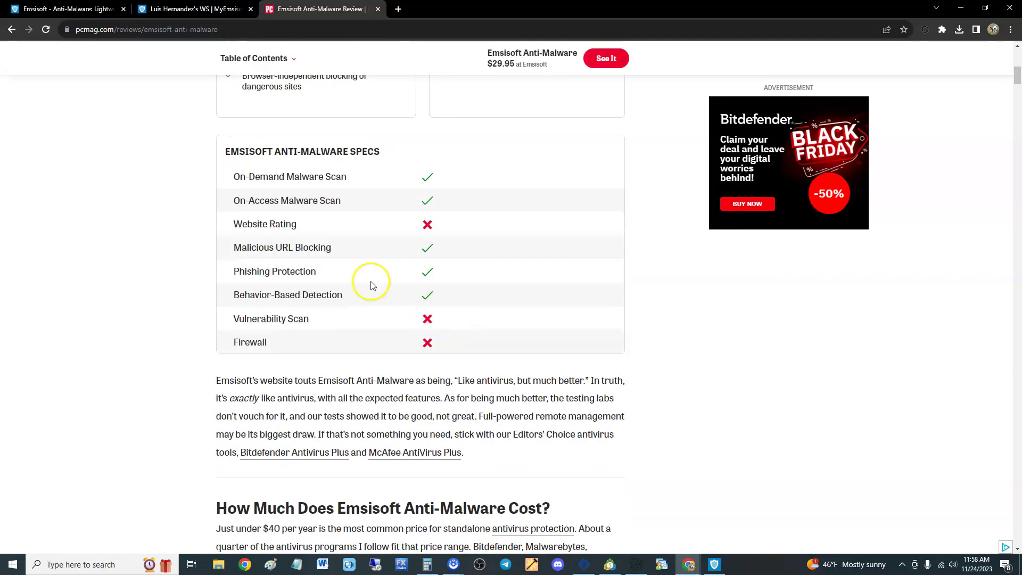
left_click_drag(236, 223, 377, 221)
left_click(426, 221)
- Highlight the Malicious URL Blocking, Vulnerability Scan and Firewall specs, briefly bringing up the Emsisoft window
left_click(324, 249)
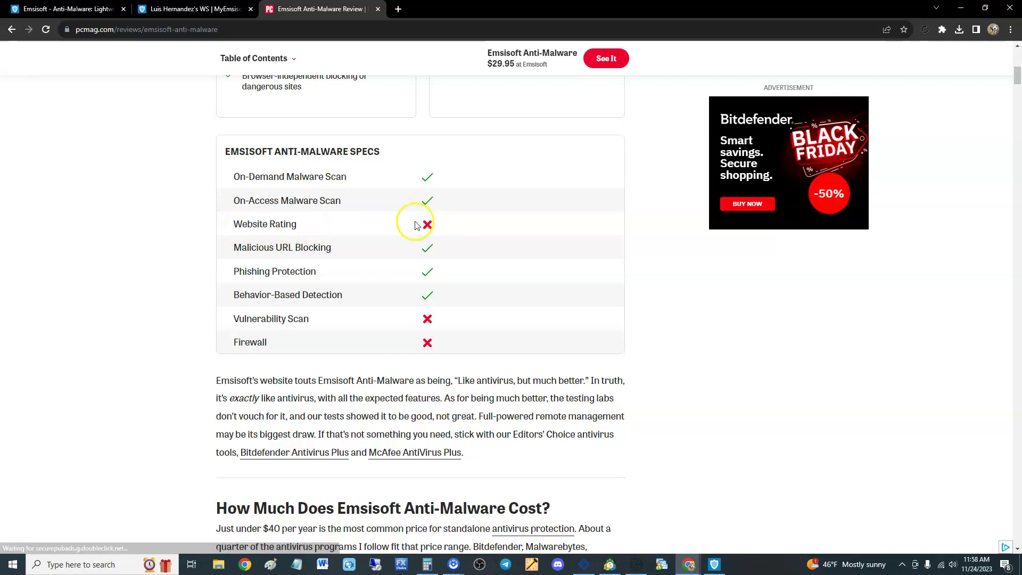
left_click_drag(258, 248, 372, 253)
left_click(373, 254)
left_click_drag(270, 268, 425, 267)
left_click(311, 297)
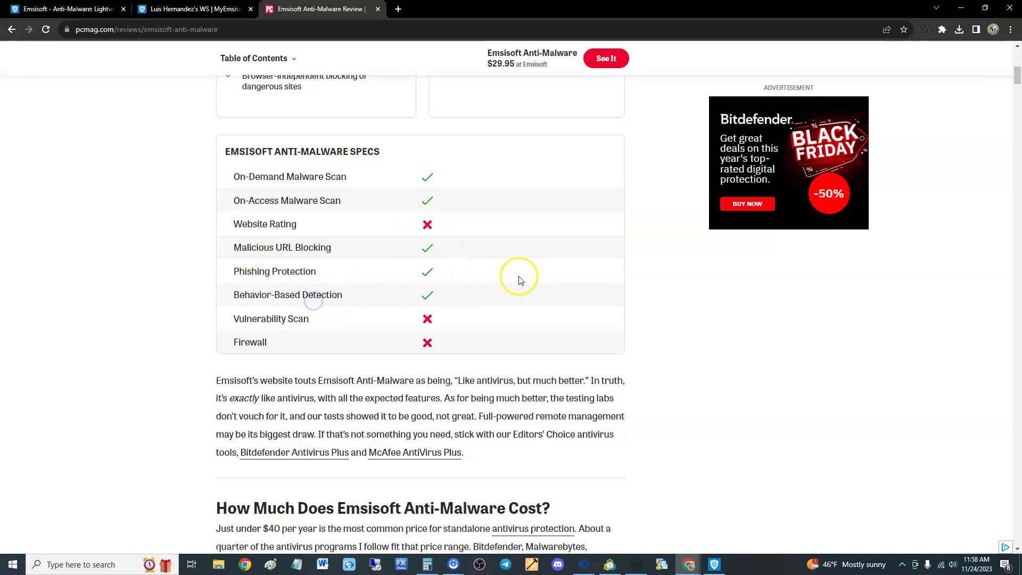
scroll(513, 280, "down", 1)
left_click_drag(240, 270, 321, 260)
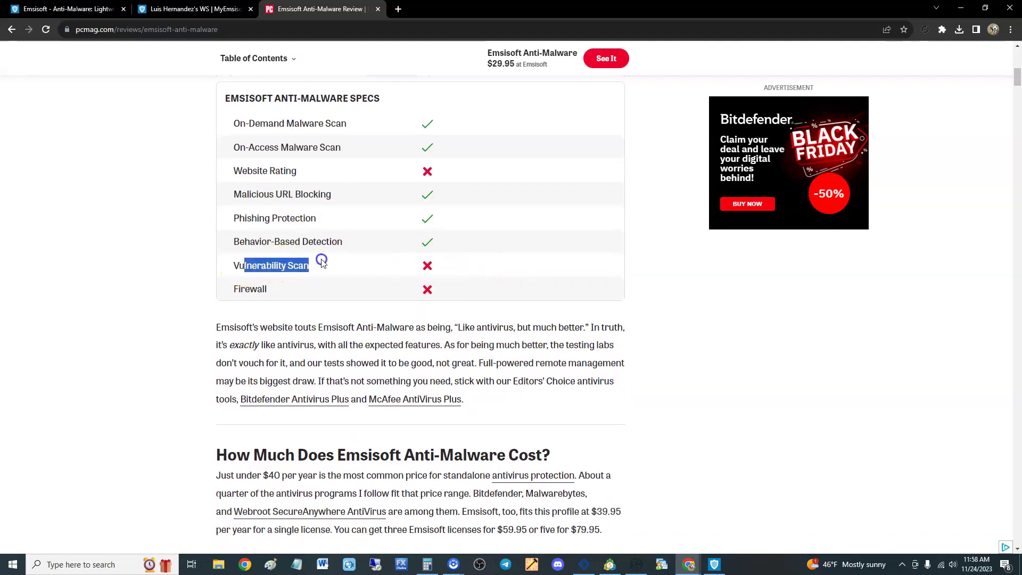
left_click(291, 267)
left_click_drag(238, 289, 269, 291)
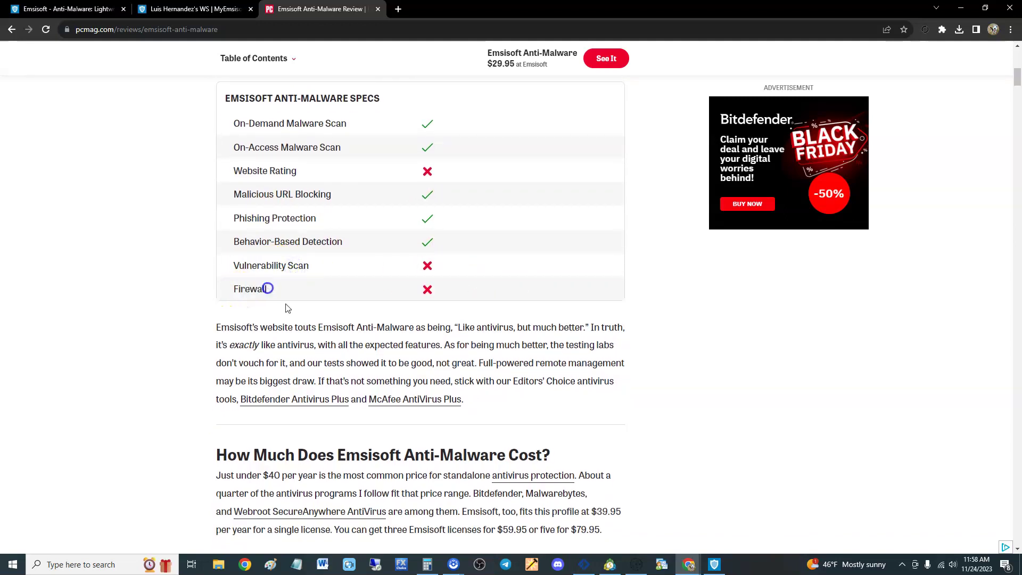
left_click(714, 565)
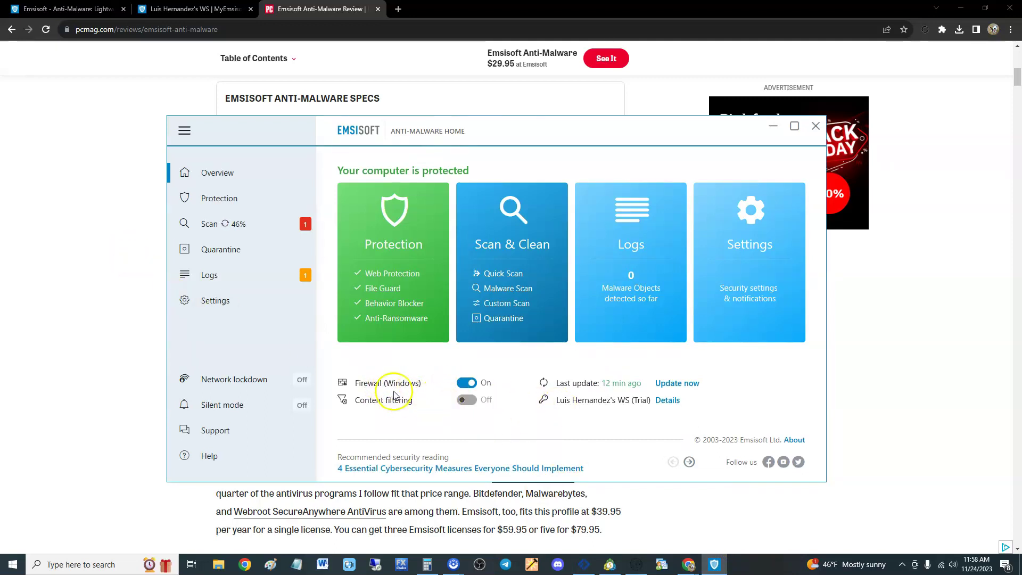
left_click(130, 223)
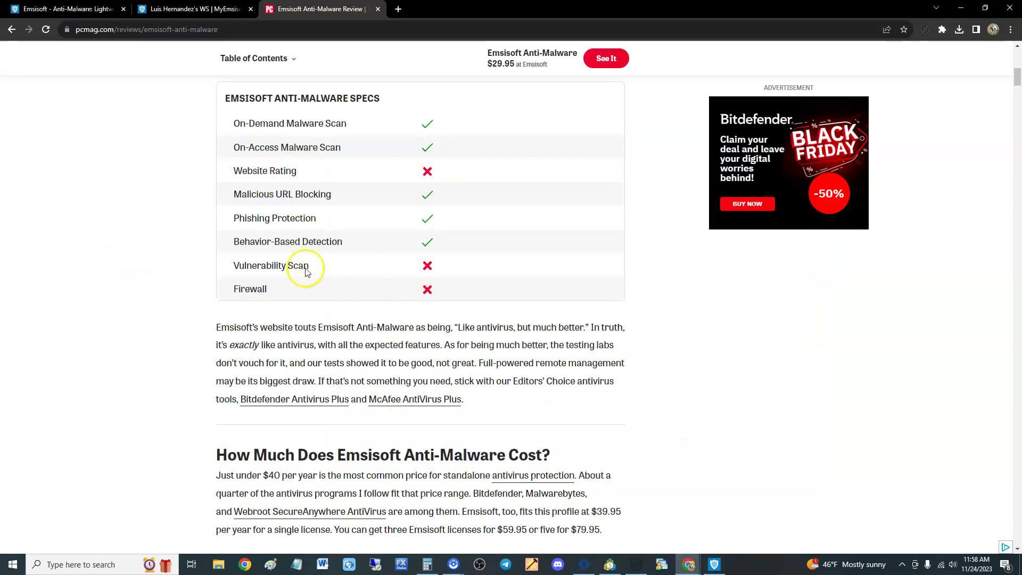
- Scroll past the Aggregate Lab Results table, where Emsisoft shows N/A, to the 97% detection paragraph
scroll(314, 285, "down", 2)
scroll(591, 250, "down", 20)
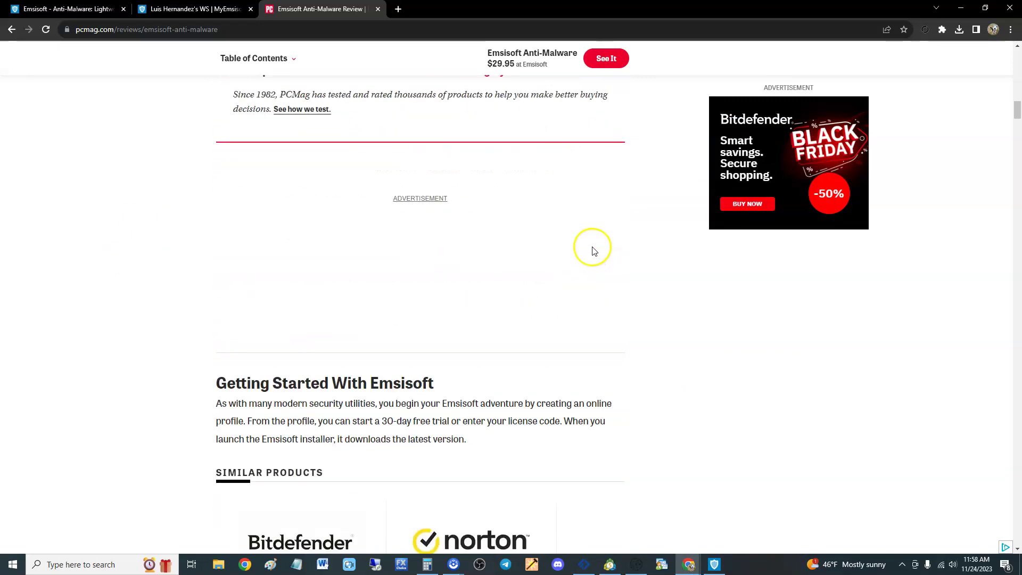
scroll(591, 259, "down", 20)
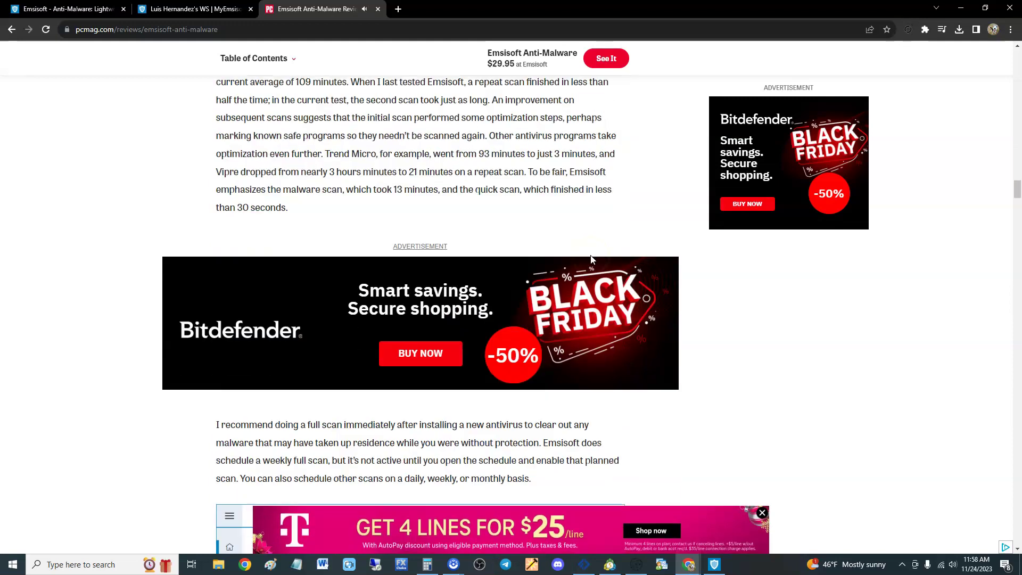
scroll(587, 289, "down", 7)
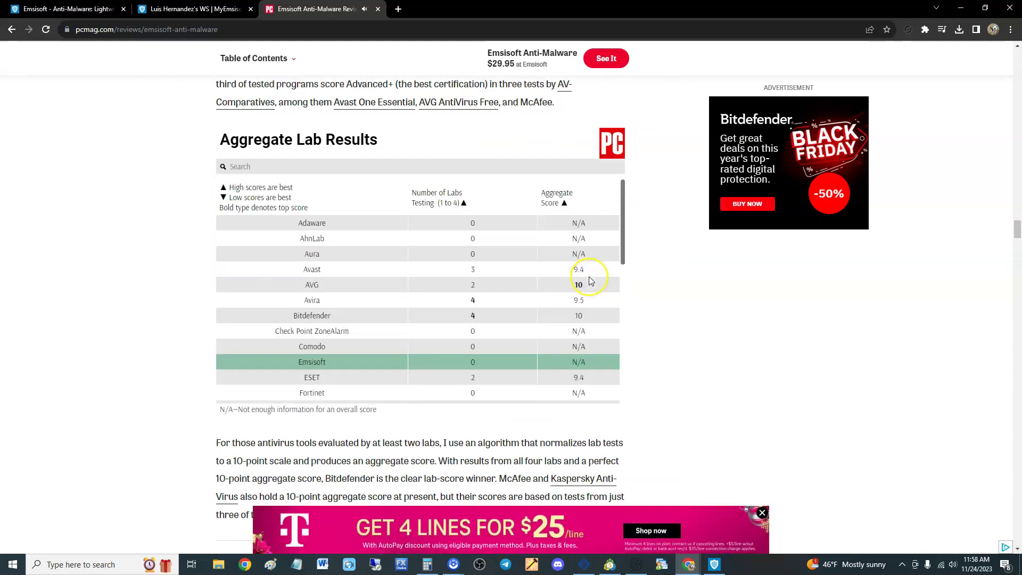
scroll(589, 277, "down", 1)
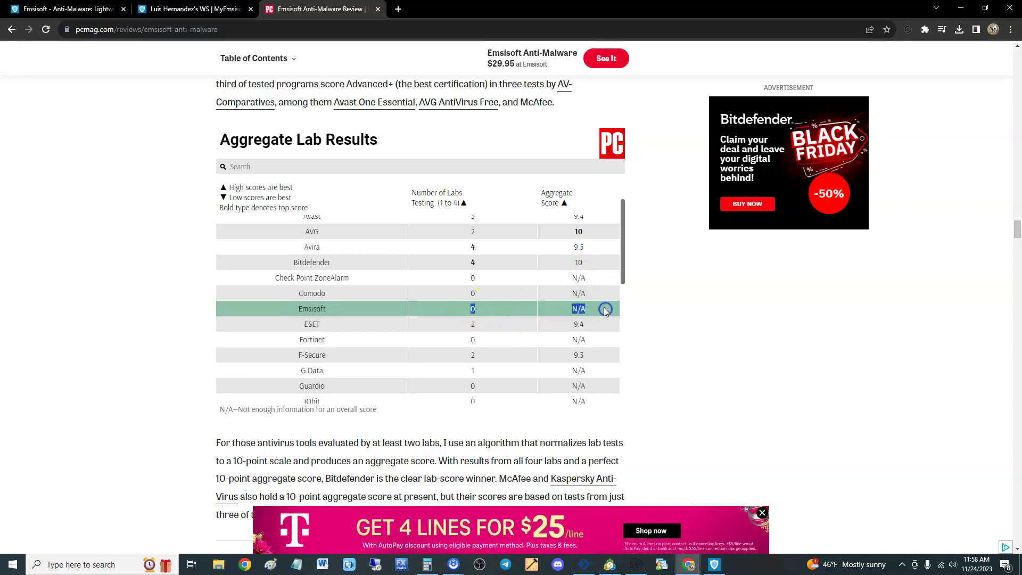
left_click(603, 311)
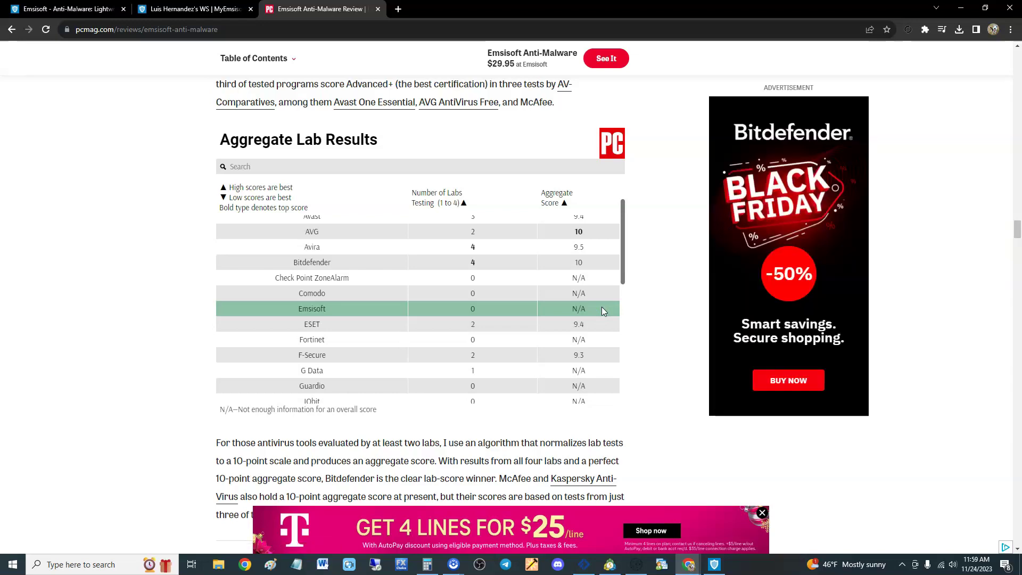
scroll(593, 320, "down", 2)
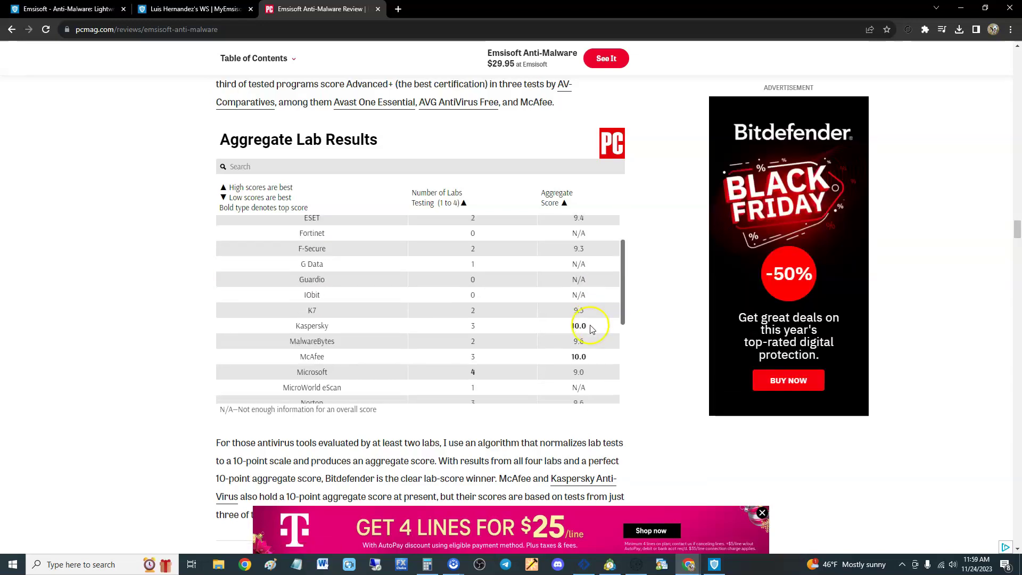
scroll(639, 335, "down", 20)
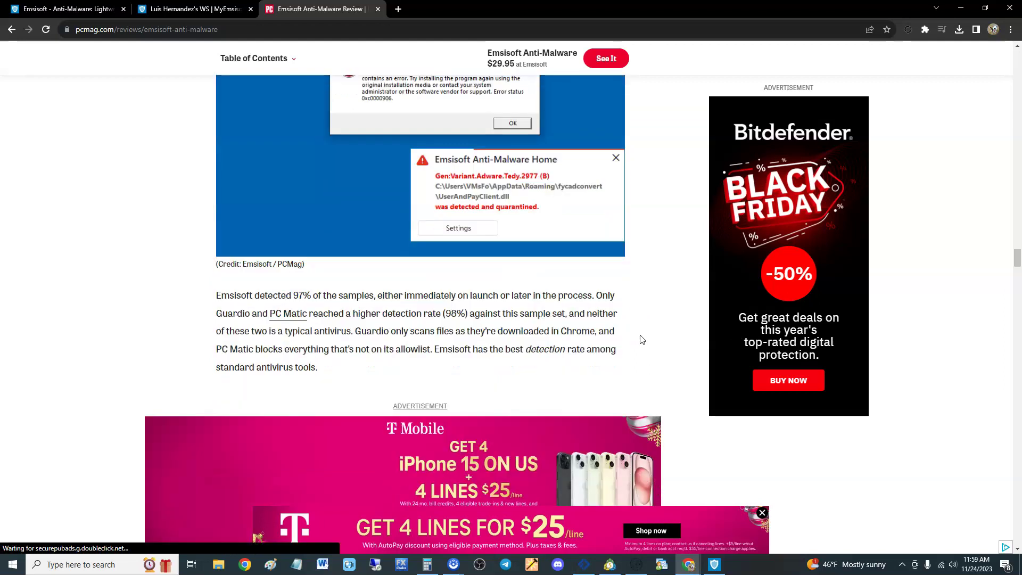
- Find Emsisoft's row in the Malware Protection Tests table and highlight its 97% detection rate
scroll(641, 339, "down", 6)
scroll(642, 339, "up", 1)
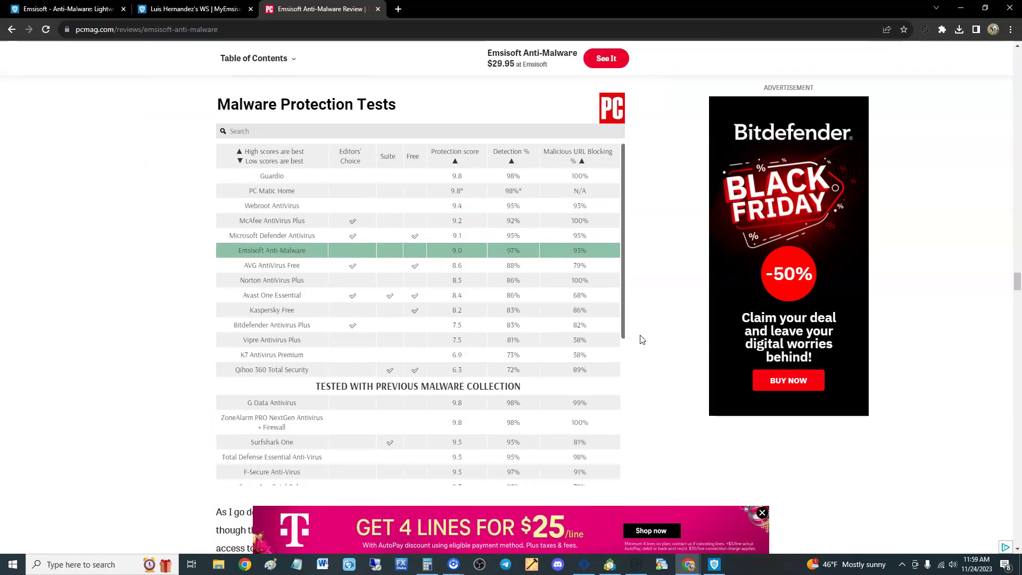
scroll(641, 340, "up", 1)
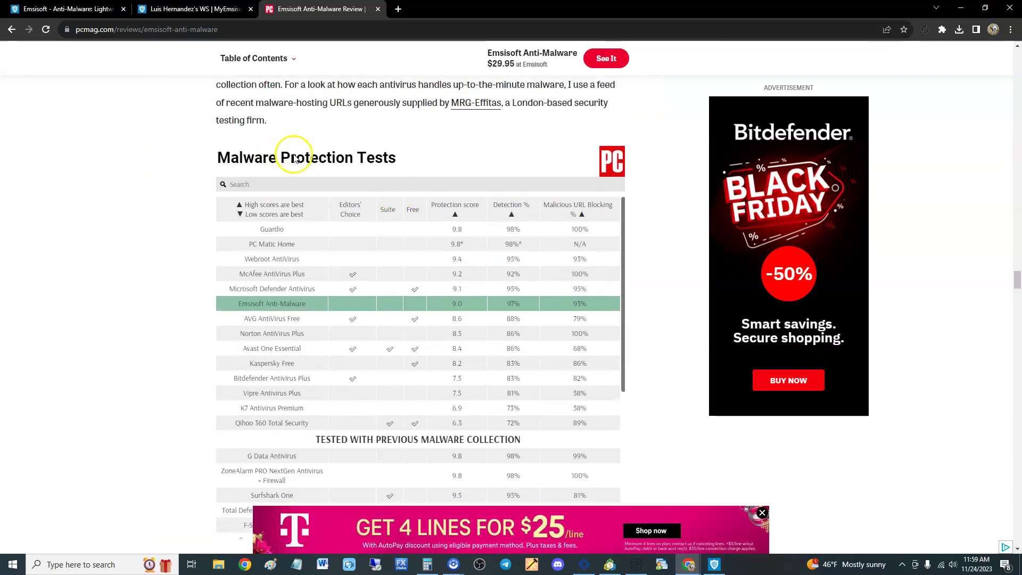
scroll(468, 291, "down", 1)
scroll(468, 292, "down", 1)
scroll(474, 282, "up", 3)
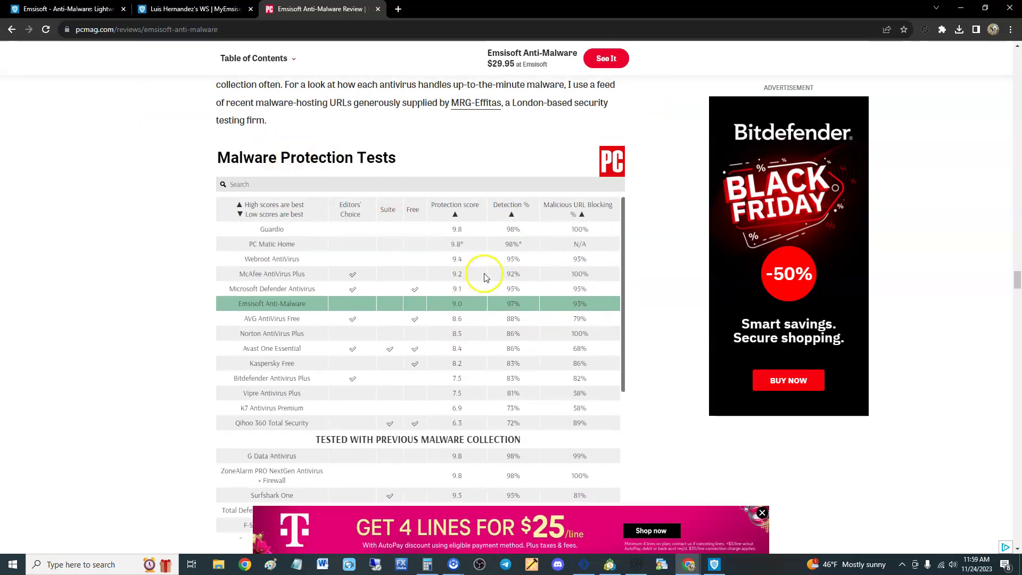
left_click(448, 308)
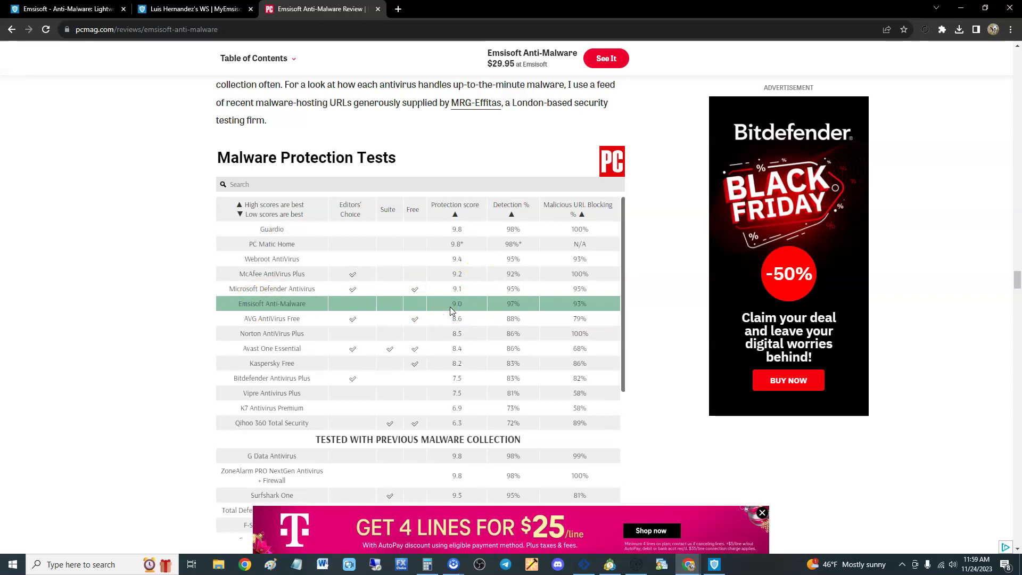
left_click_drag(453, 305, 527, 307)
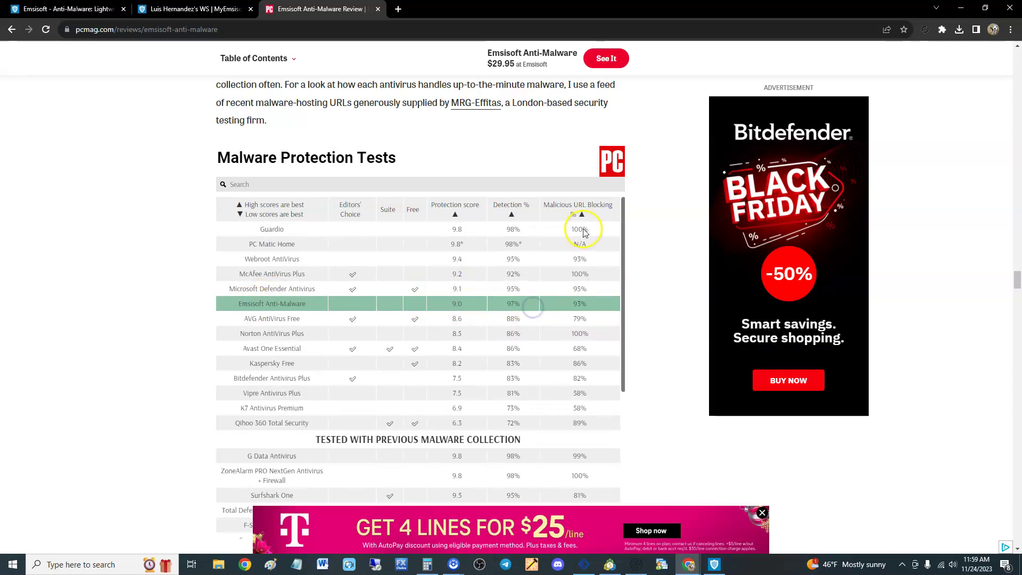
- Review Emsisoft's 9.0 protection score and 93% URL blocking, then move up to the scores section
scroll(580, 218, "up", 3)
scroll(645, 316, "up", 8)
scroll(645, 322, "up", 15)
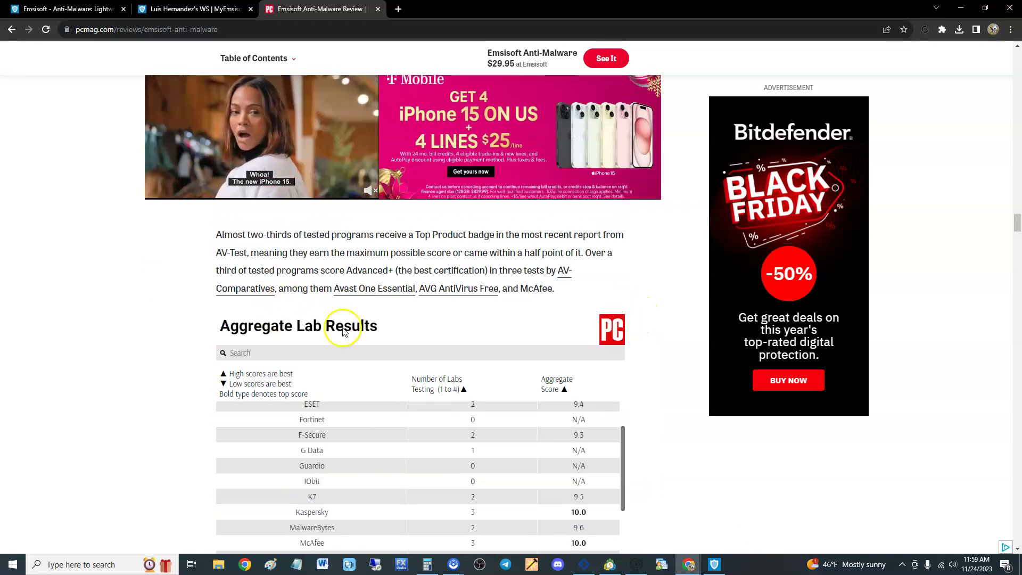
scroll(538, 324, "down", 15)
scroll(539, 321, "down", 10)
scroll(539, 321, "down", 3)
scroll(511, 314, "up", 3)
scroll(511, 314, "up", 1)
scroll(644, 306, "down", 1)
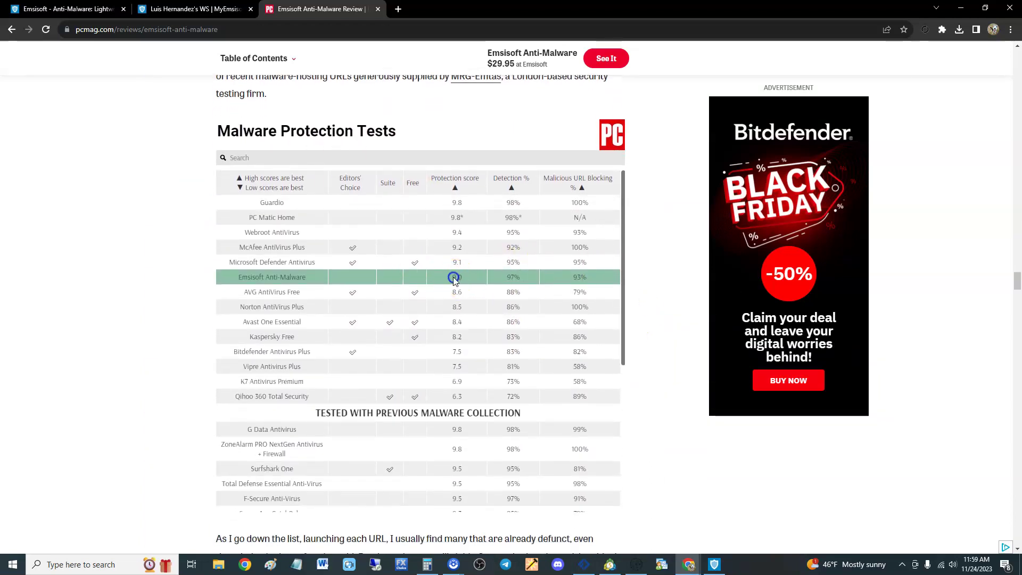
left_click(461, 277)
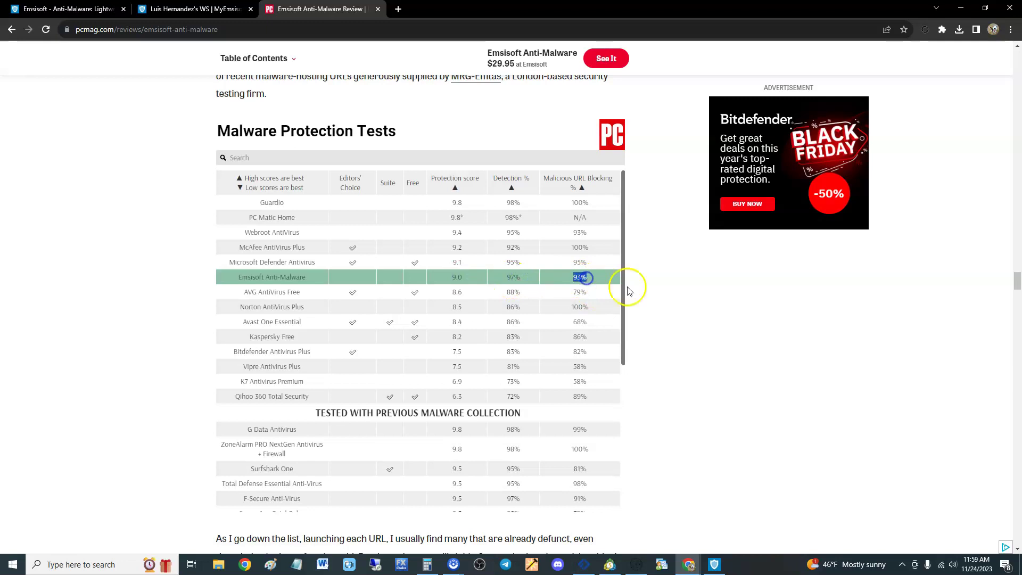
left_click(658, 283)
left_click(662, 281)
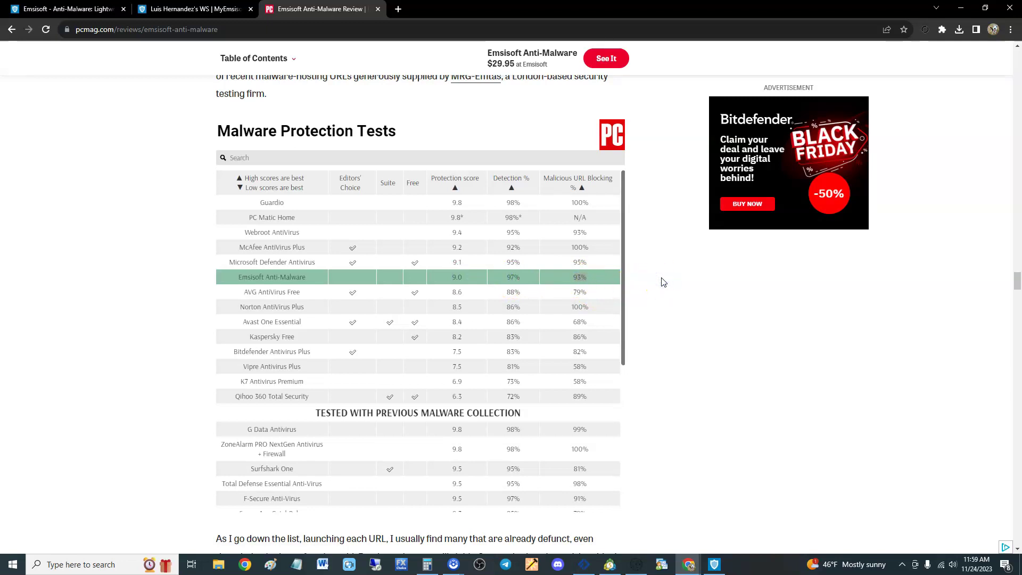
left_click(663, 282)
left_click(584, 287)
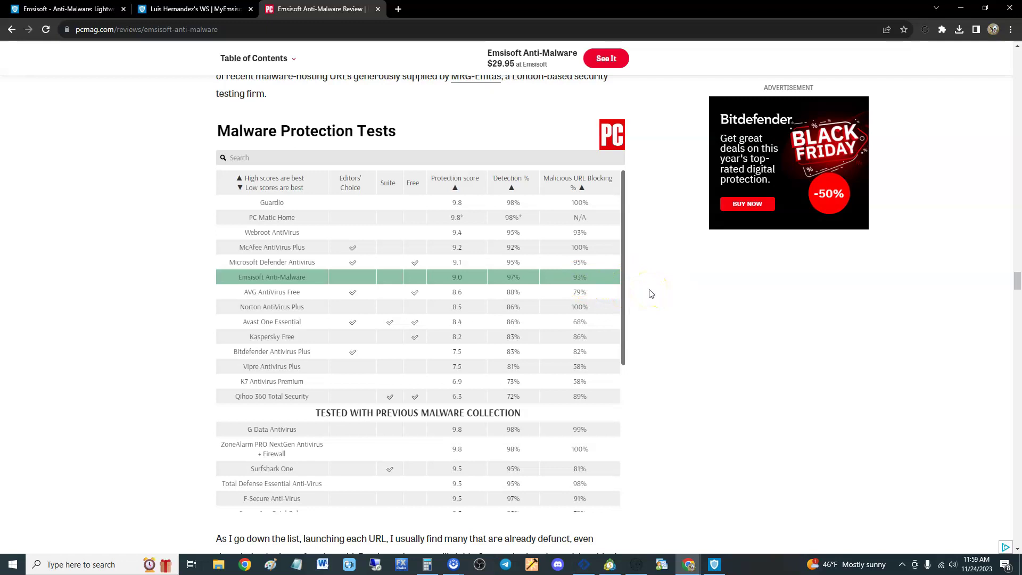
scroll(649, 292, "up", 15)
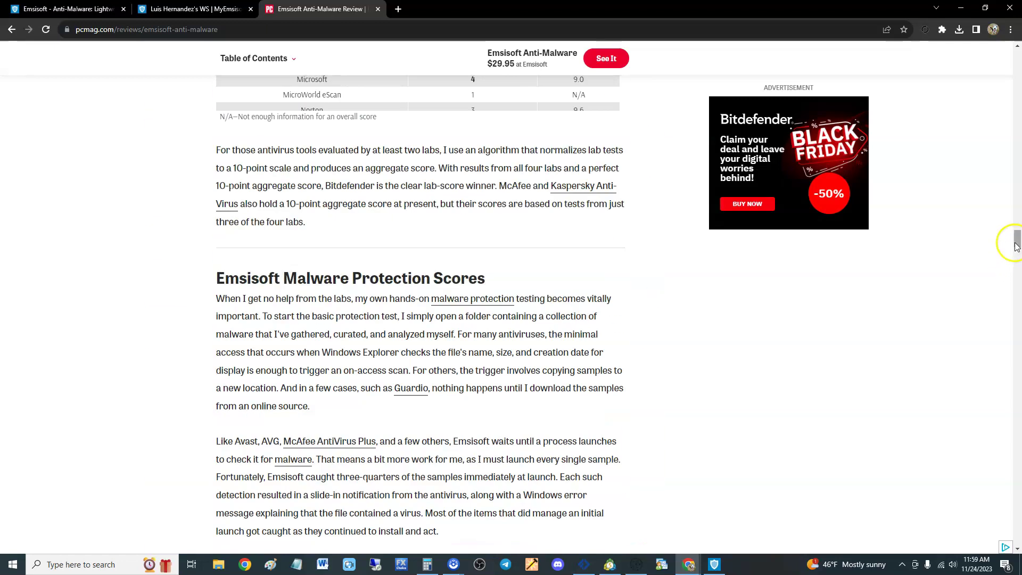
- Jump back to the review's 3.5 Good rating, then bring the Emsisoft window (scan at 64%) over it
left_click_drag(1017, 245, 1017, 58)
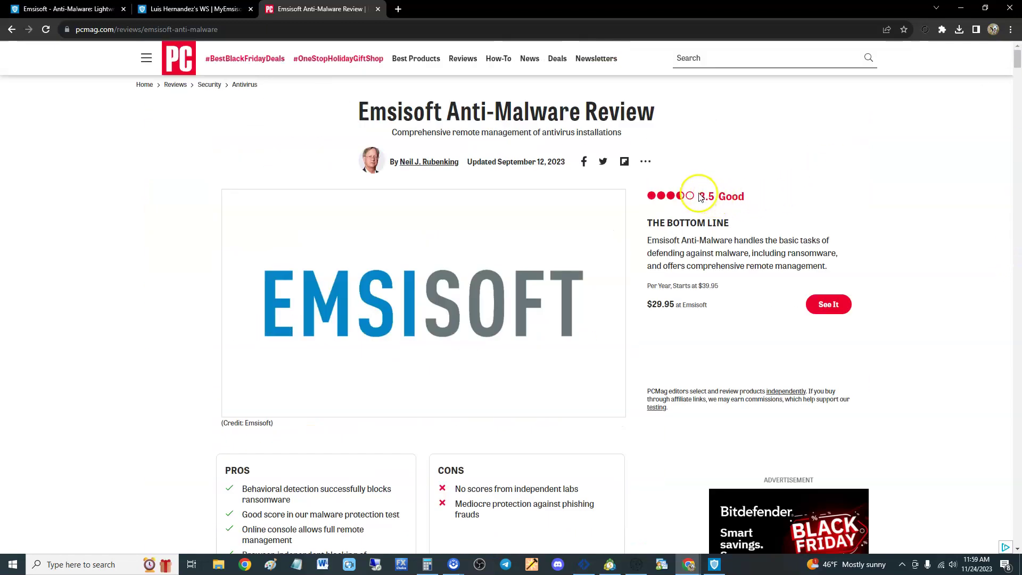
left_click(726, 194)
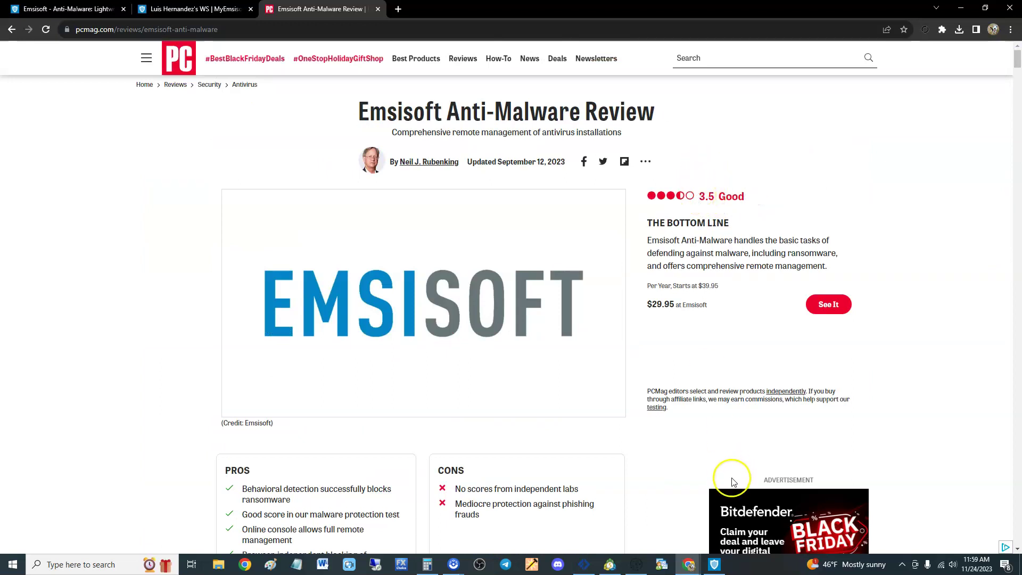
left_click(714, 565)
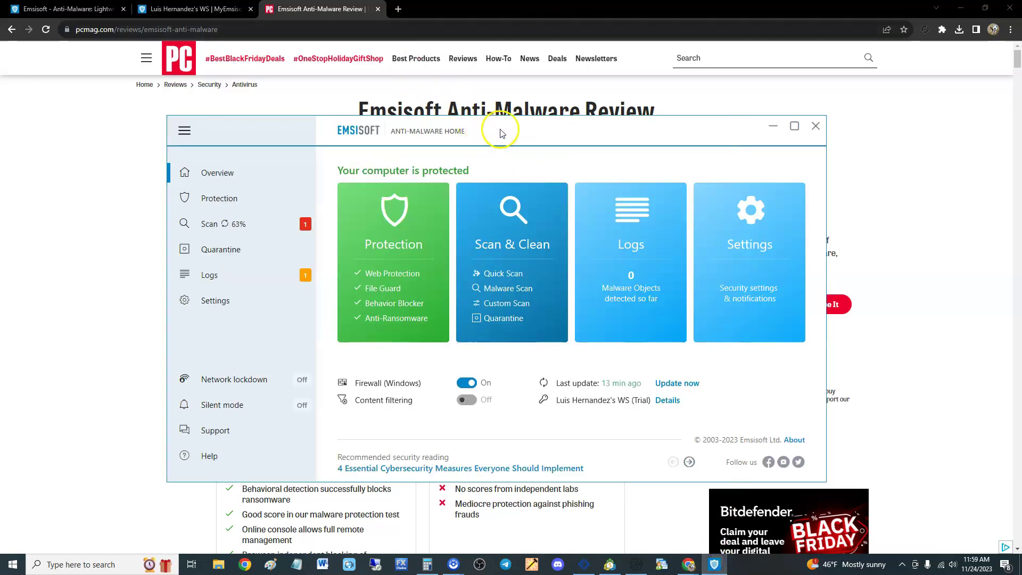
left_click_drag(497, 128, 493, 132)
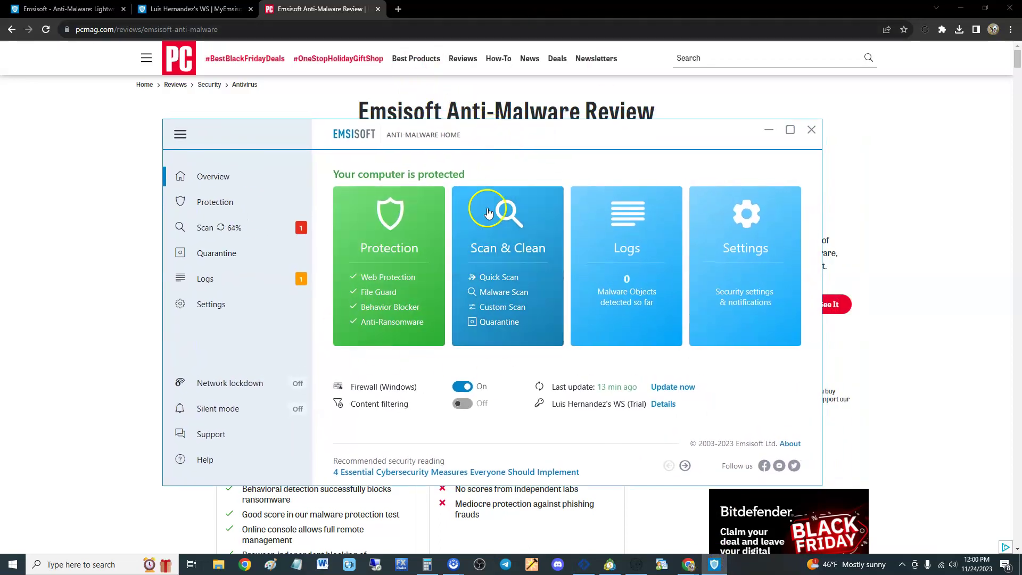